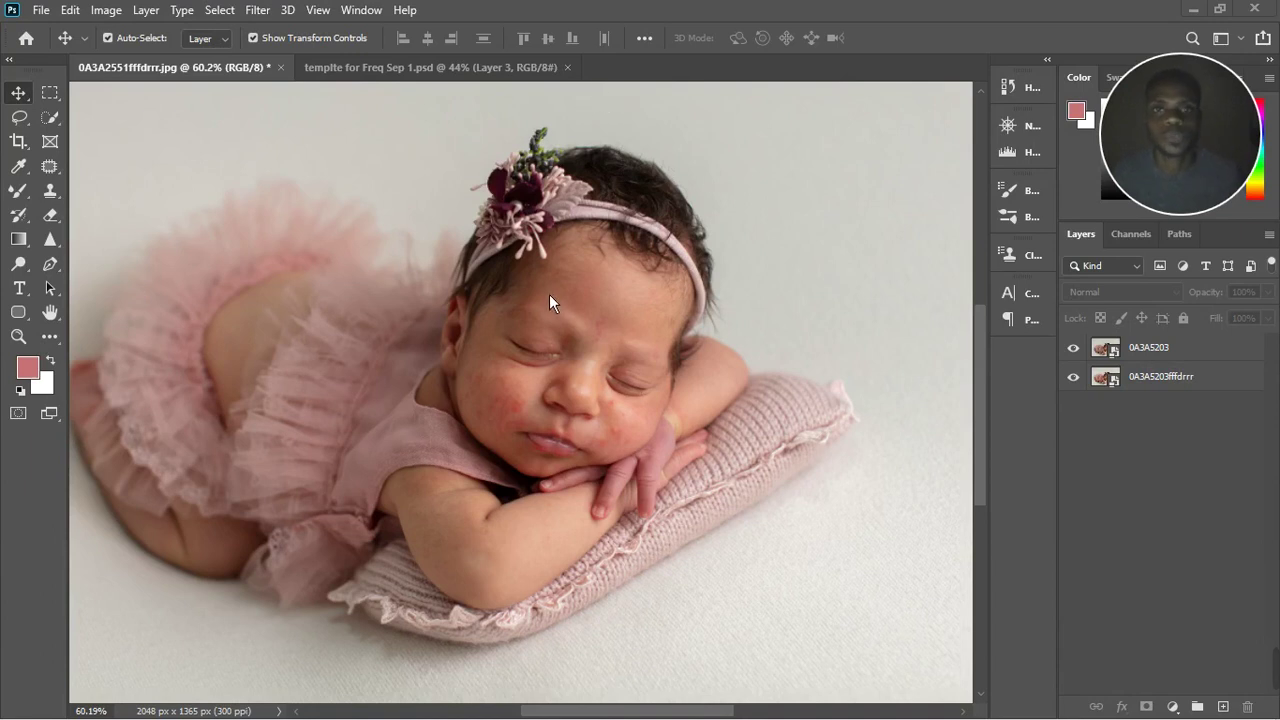
Step: Examine the red patches and blemishes on the baby's face, both close up and in the whole photo
scroll(570, 294, down, 3)
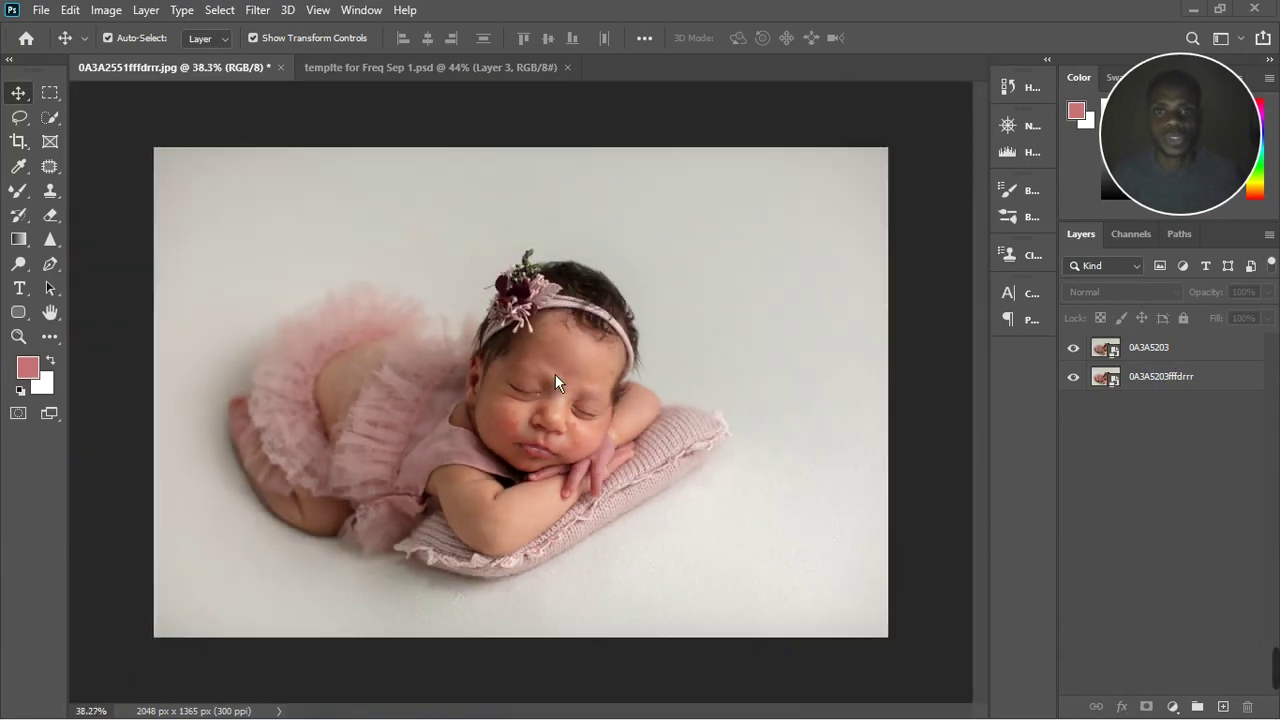
scroll(555, 374, up, 3)
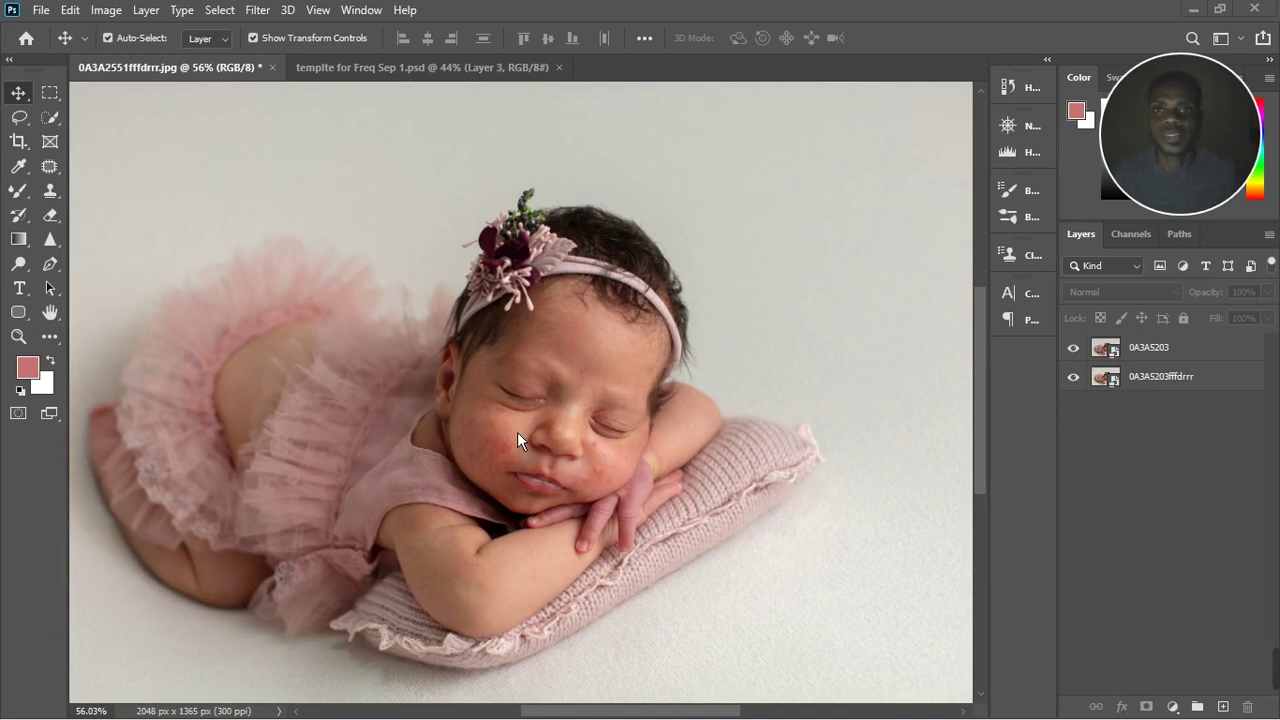
scroll(518, 433, down, 1)
scroll(489, 506, up, 1)
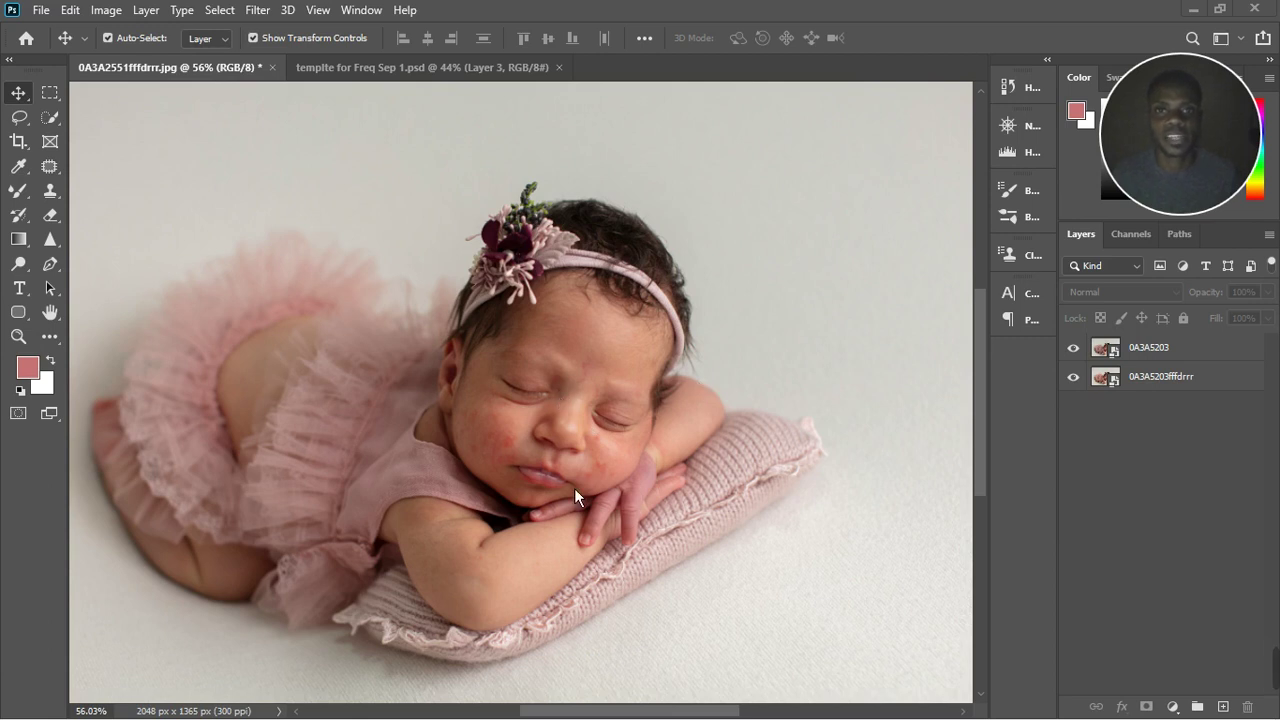
scroll(555, 540, up, 5)
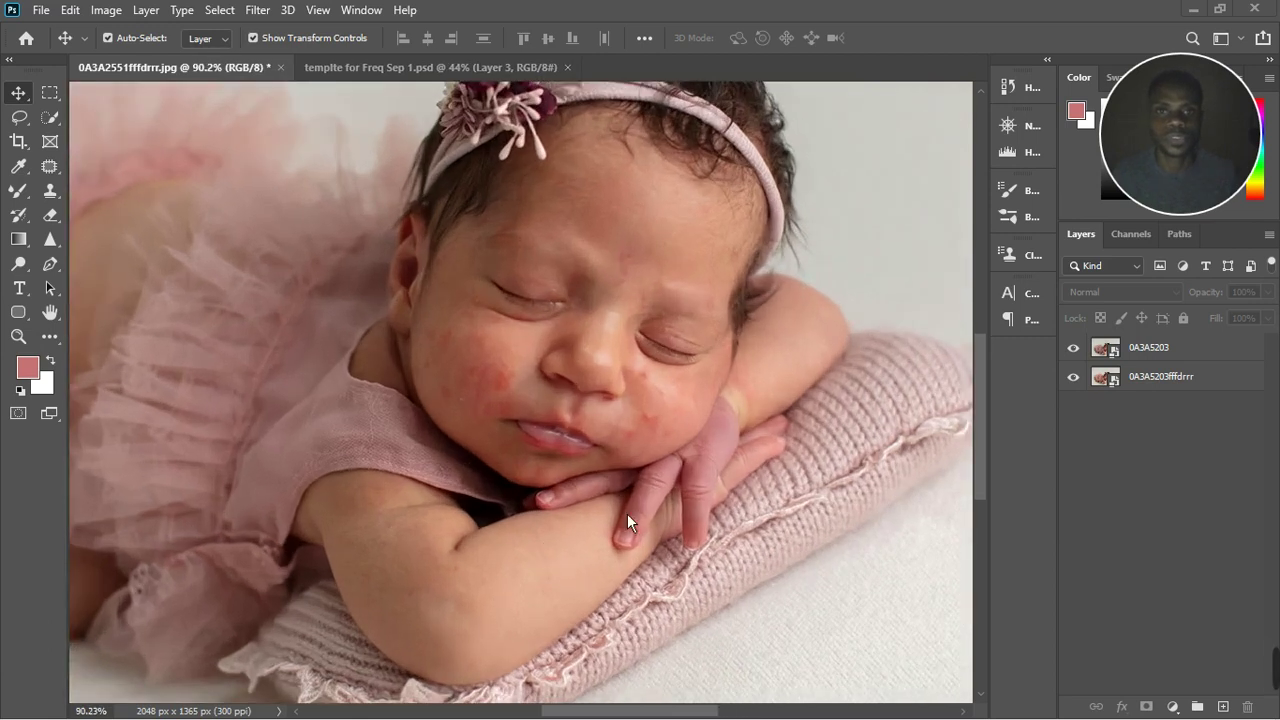
scroll(676, 388, up, 2)
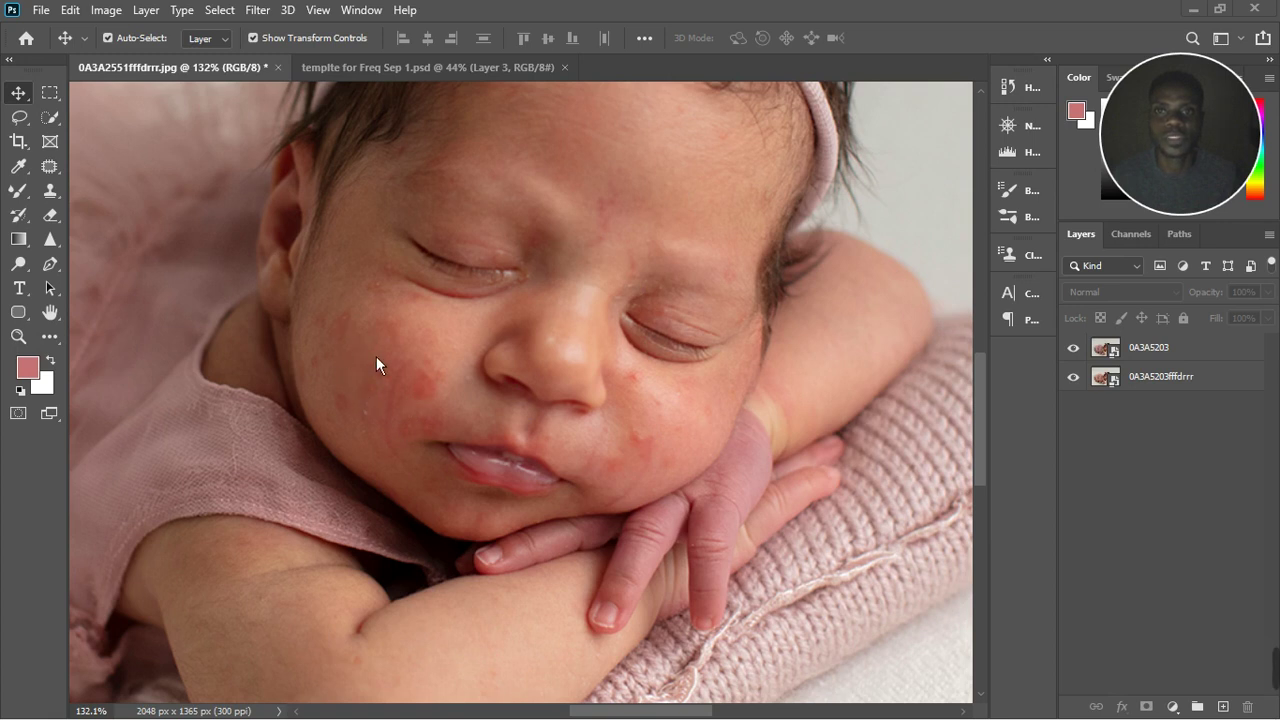
scroll(482, 235, down, 5)
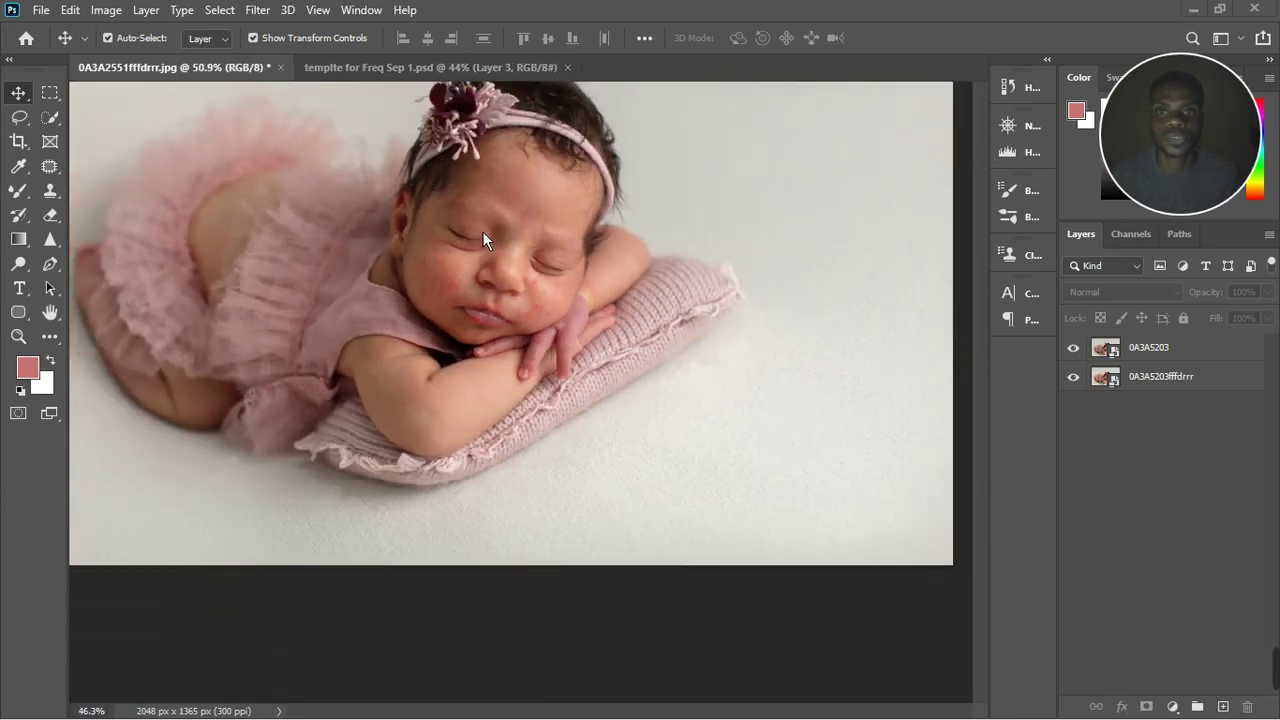
scroll(524, 368, up, 2)
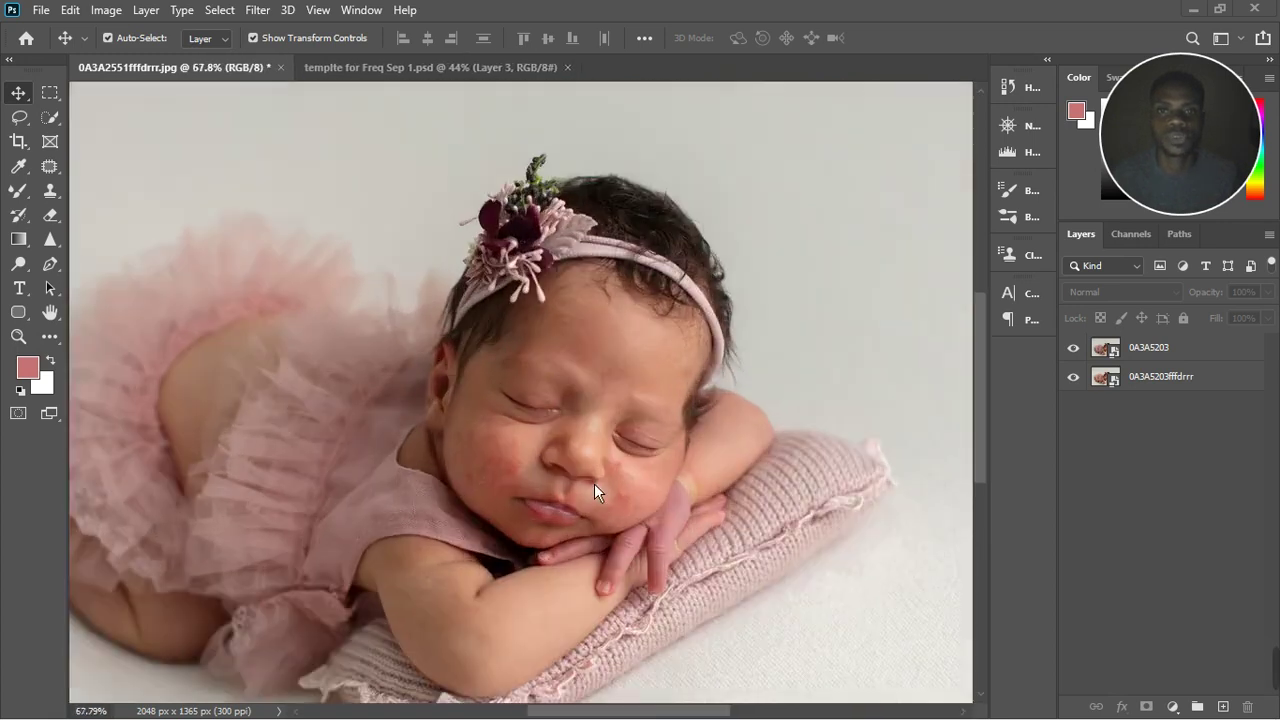
scroll(594, 483, up, 2)
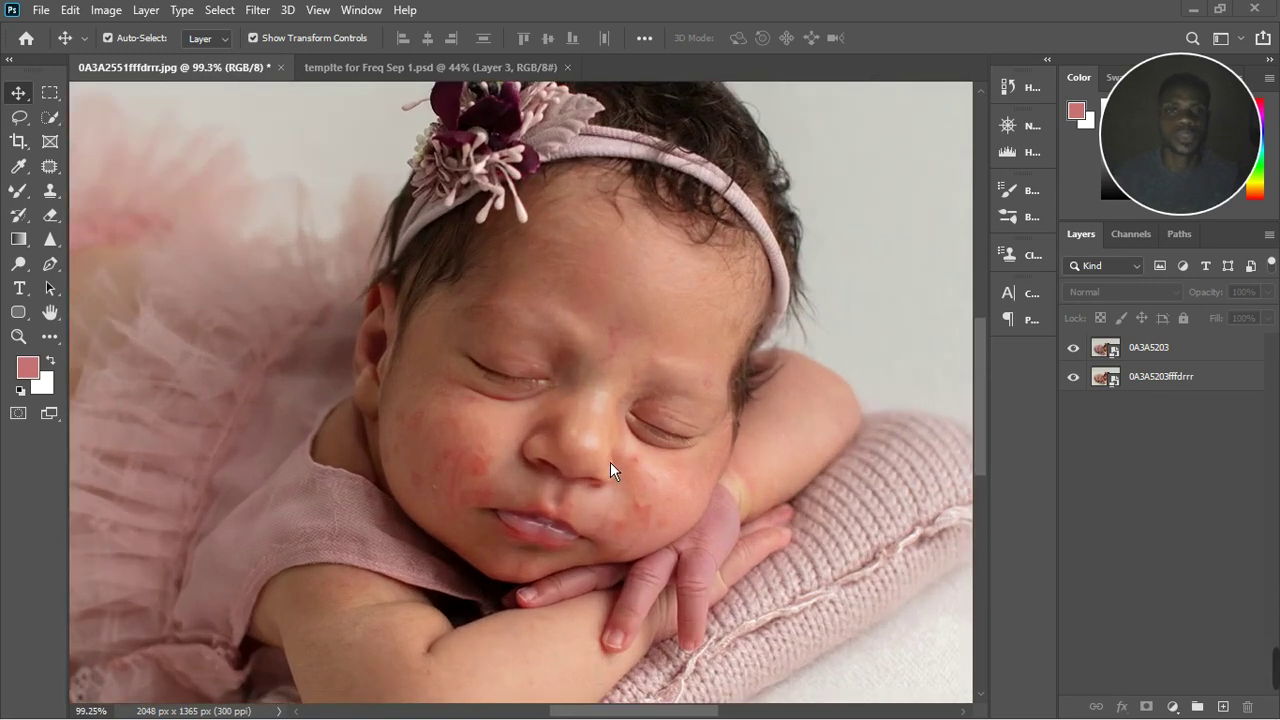
scroll(634, 445, down, 2)
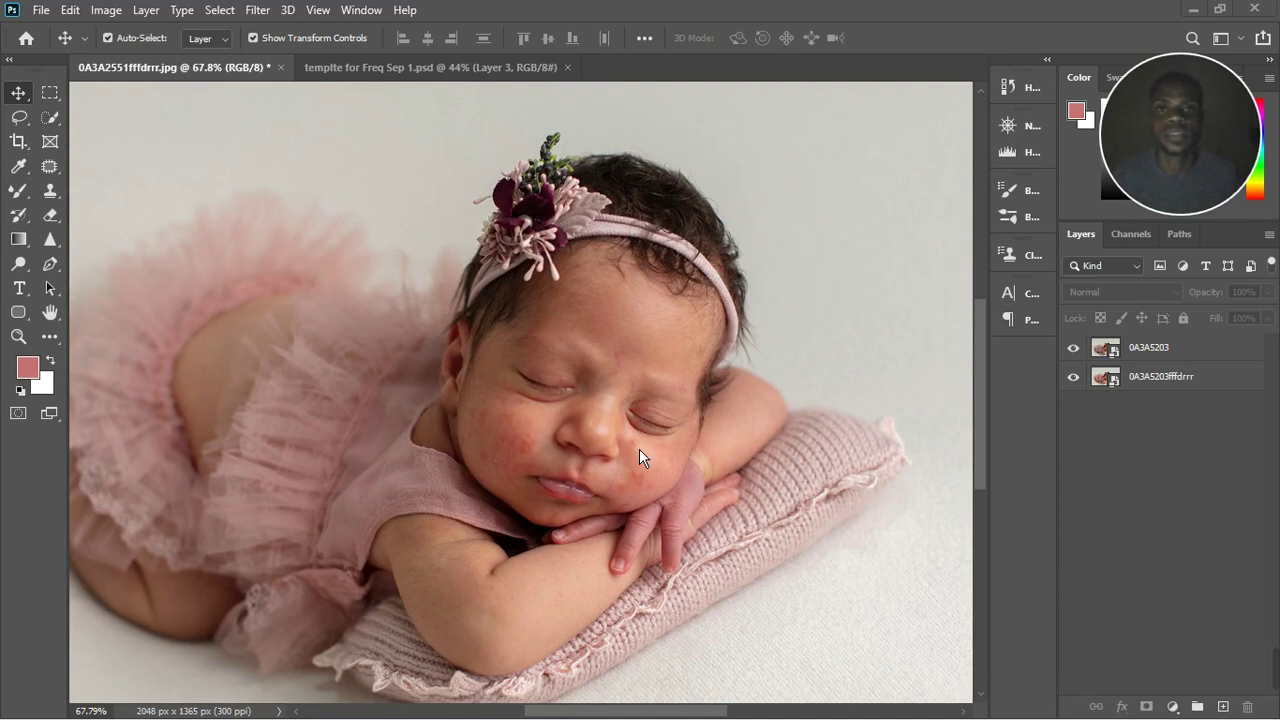
Step: Toggle the visibility of the 0A3A5203 layer to compare the baby's skin tones with the 0A3A5203fffdrrr layer
click(1074, 349)
scroll(480, 465, up, 1)
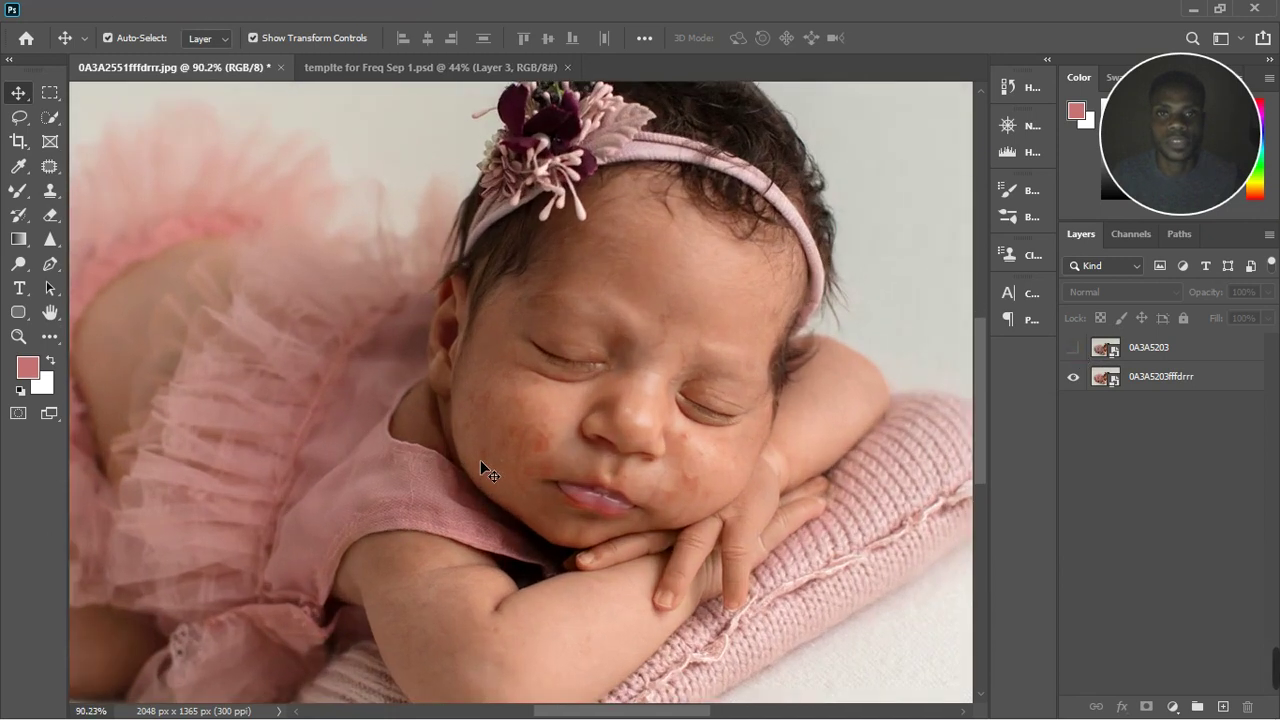
scroll(480, 465, up, 2)
click(1074, 349)
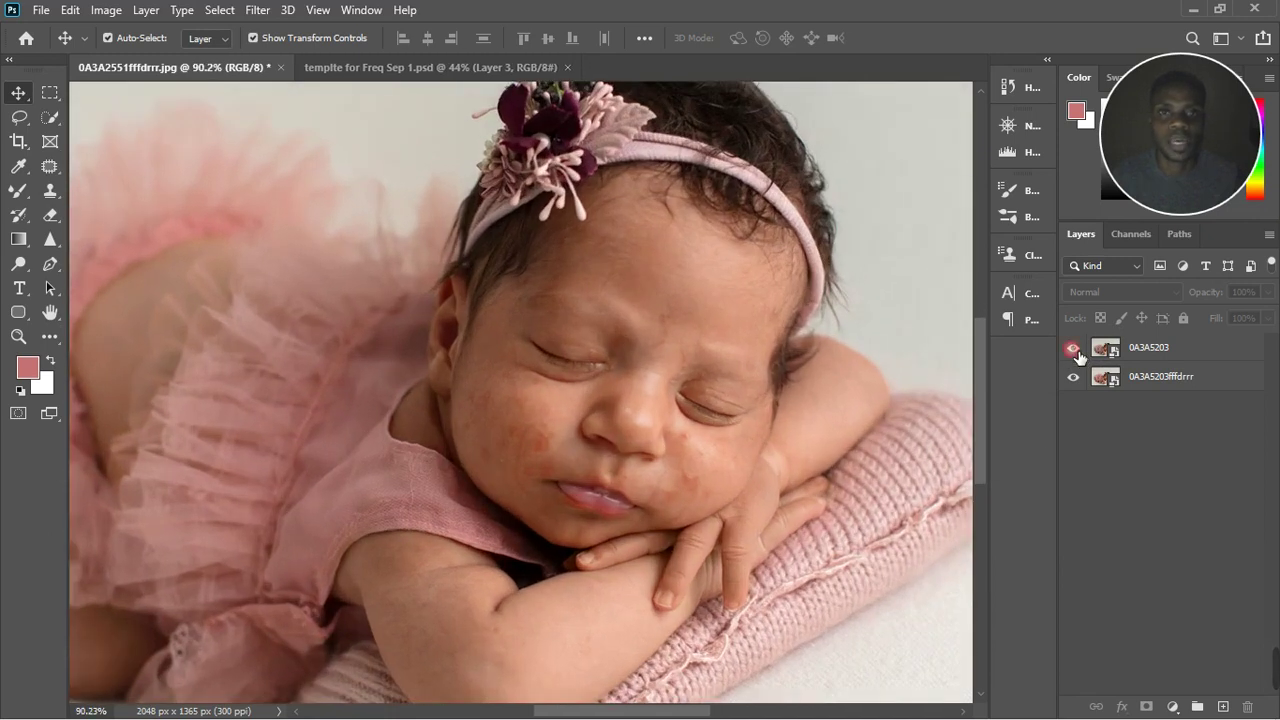
click(1075, 350)
scroll(634, 382, down, 3)
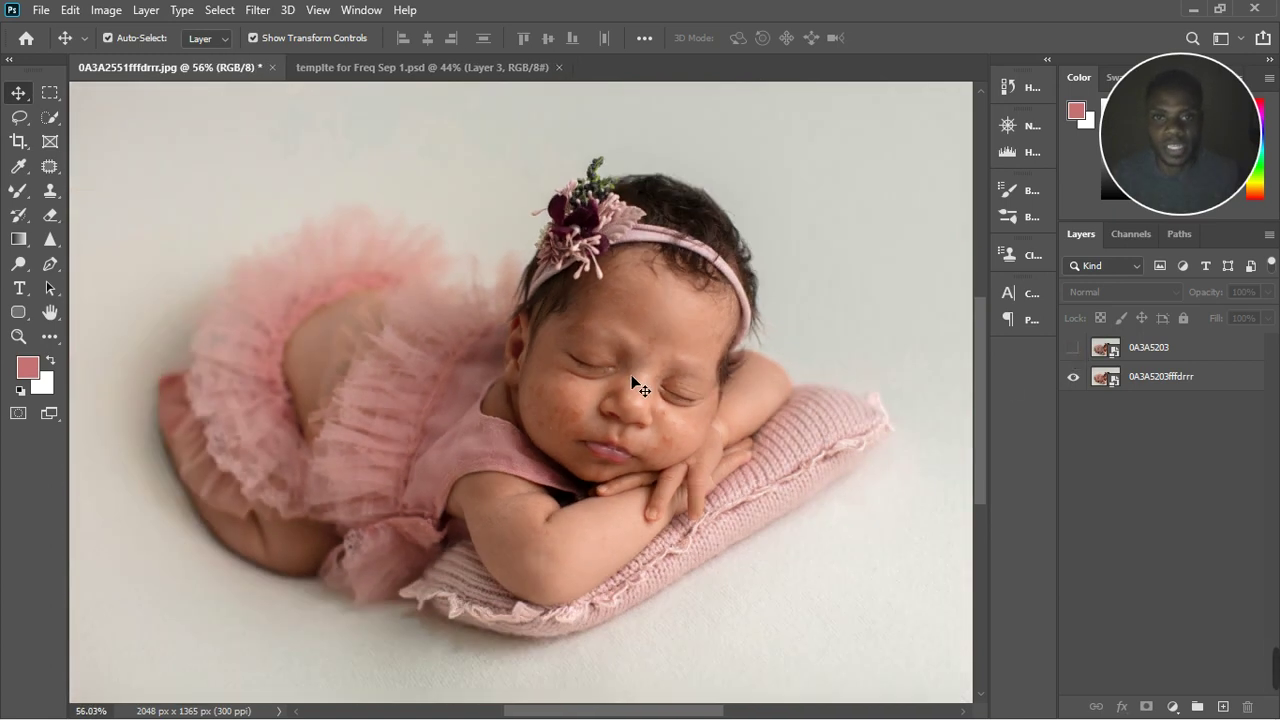
scroll(634, 383, up, 3)
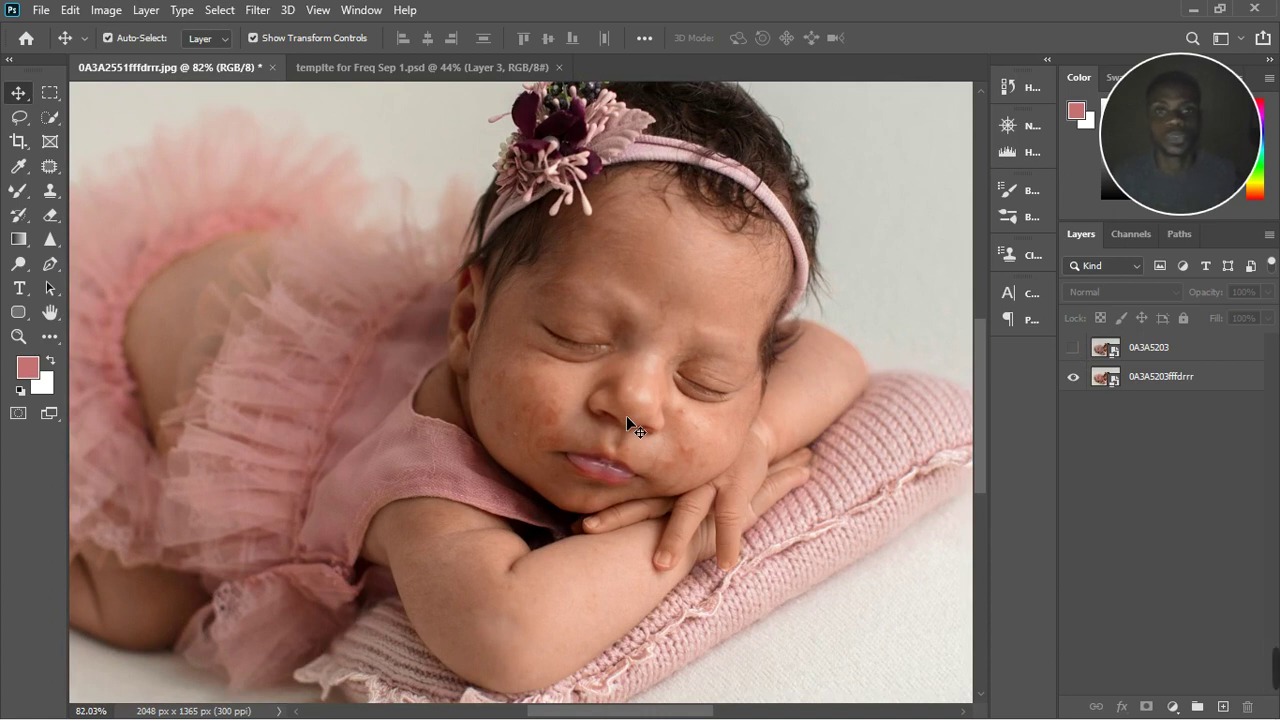
click(1076, 350)
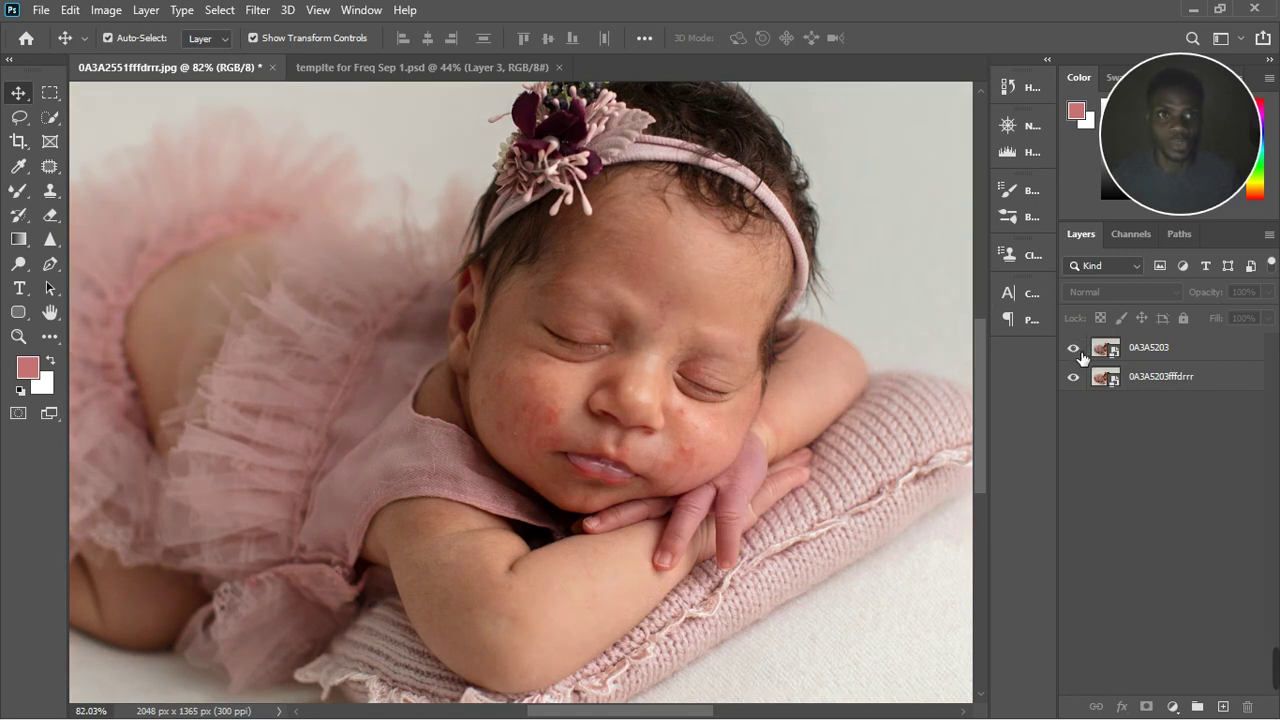
click(1073, 347)
scroll(650, 398, up, 3)
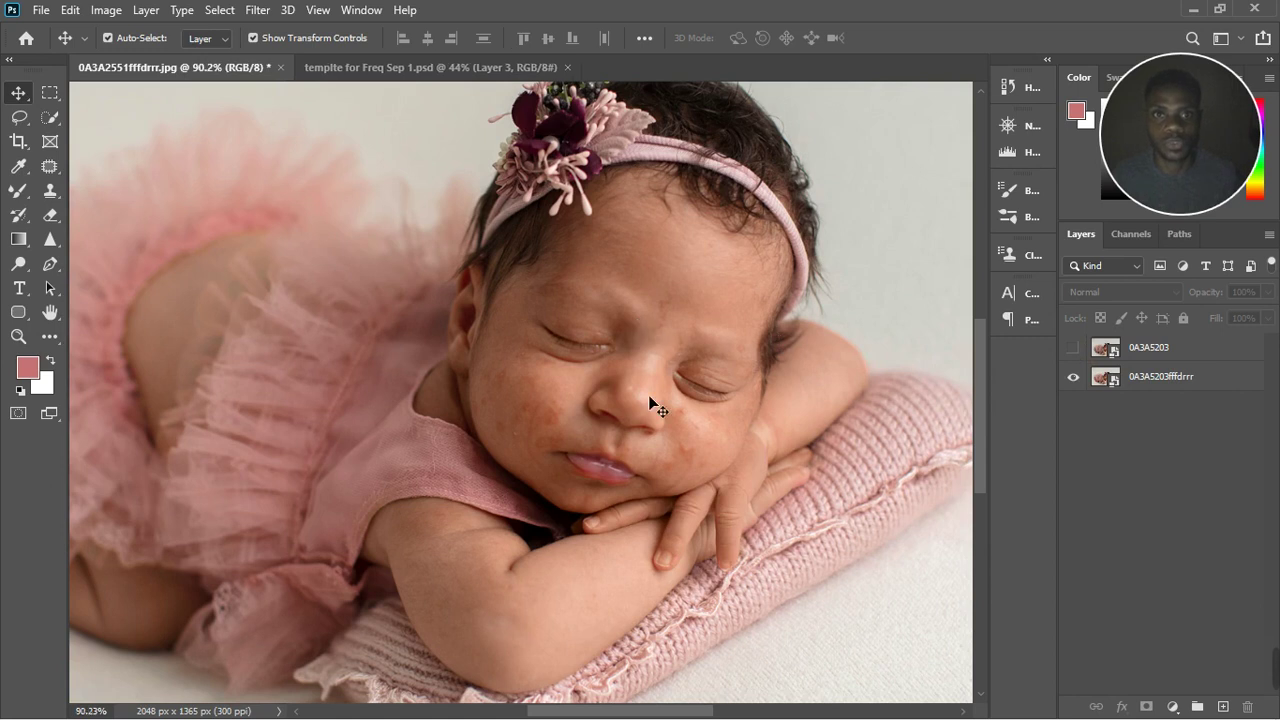
scroll(650, 398, down, 4)
scroll(650, 398, down, 2)
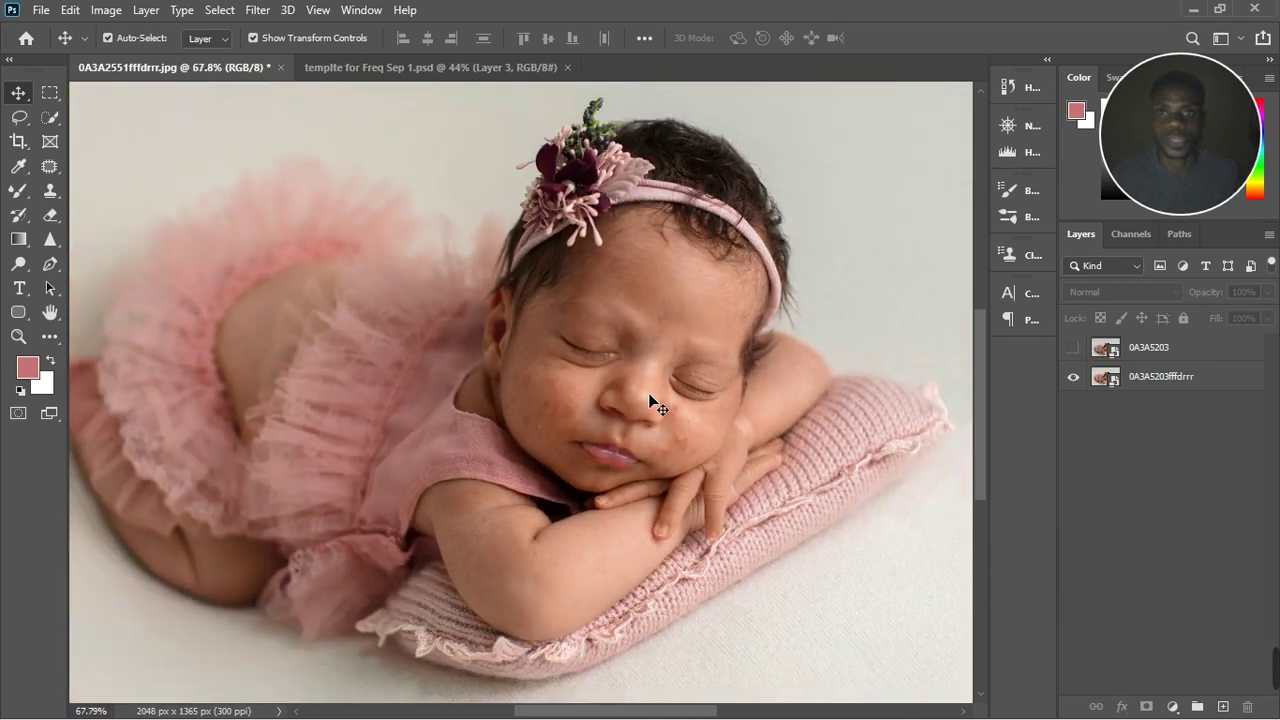
Step: Move the 0A3A5203fffdrrr layer above the 0A3A5203 layer and rasterize it
click(1162, 353)
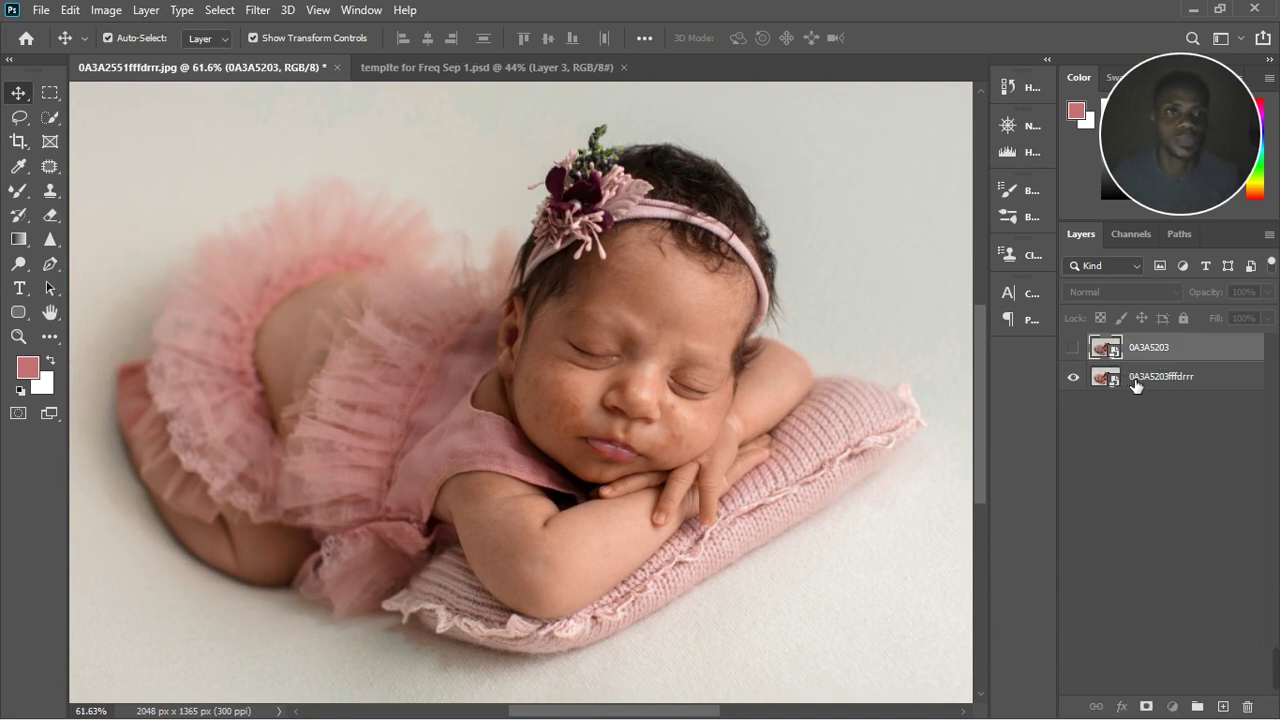
click(1145, 384)
drag(1145, 384, 1157, 350)
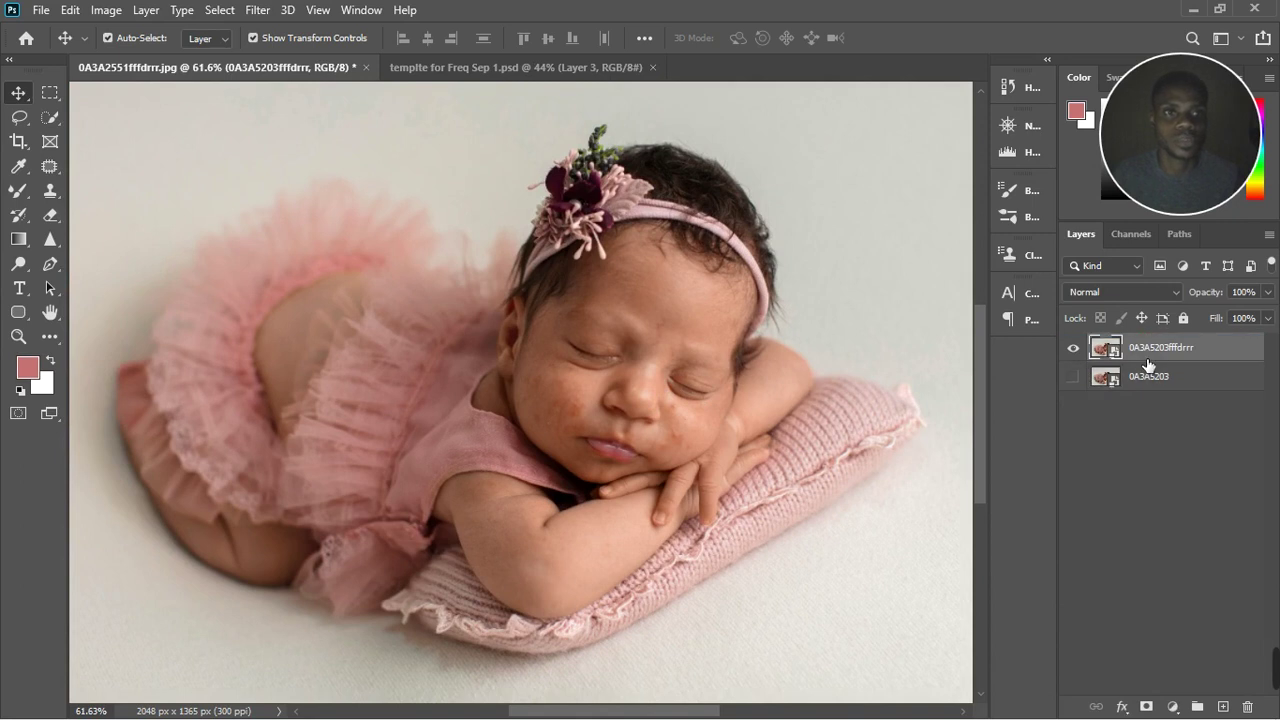
right_click(1155, 362)
click(939, 362)
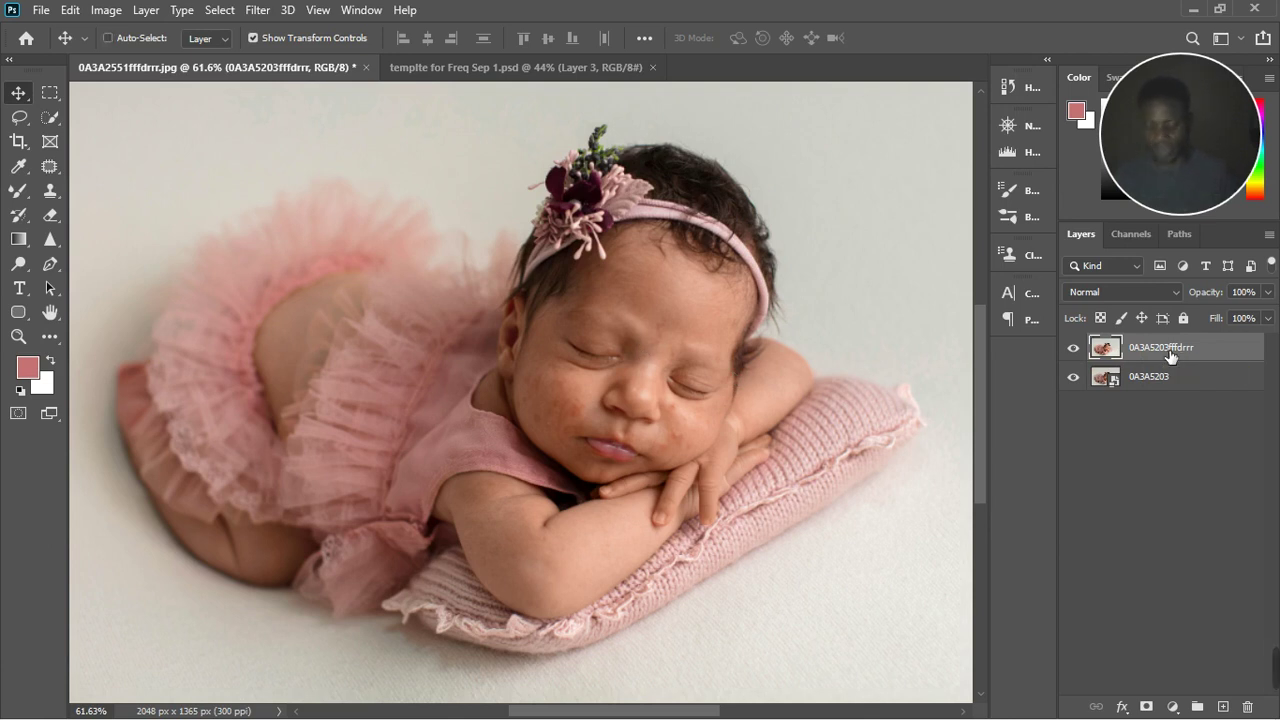
Step: Duplicate the 0A3A5203fffdrrr layer twice and hide the topmost copy
key(ctrl+j)
key(ctrl+j)
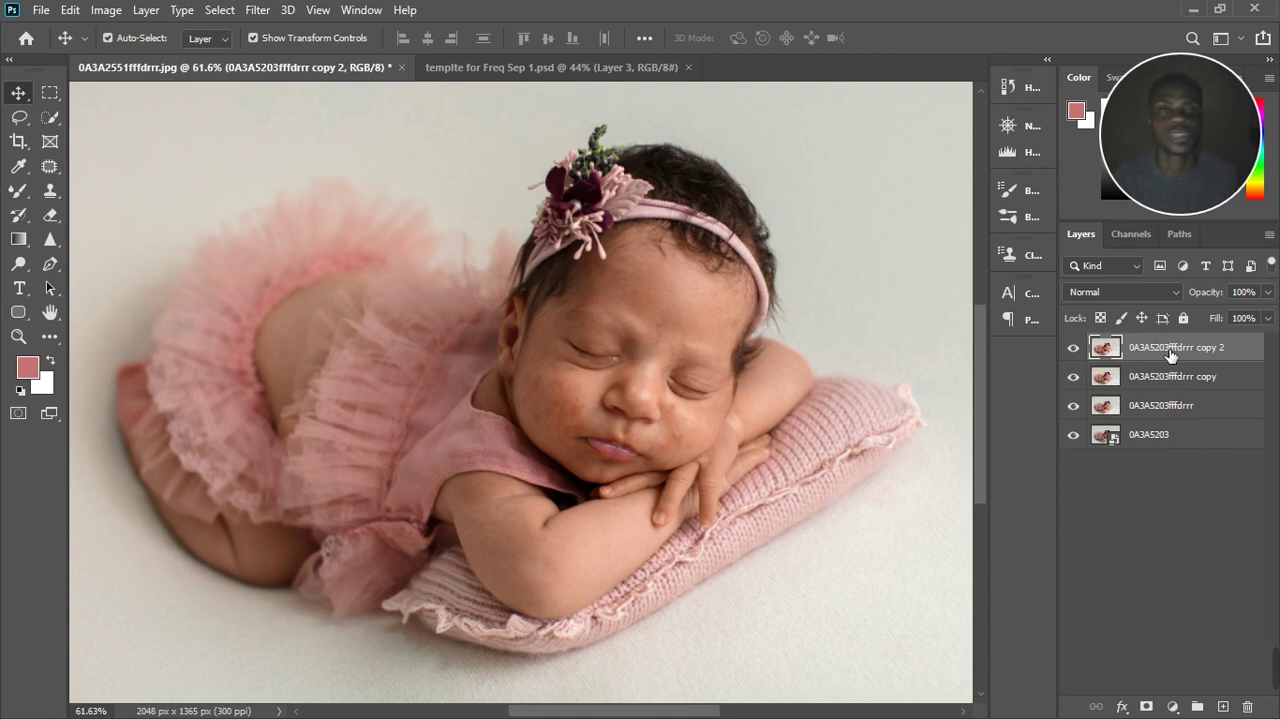
click(1073, 347)
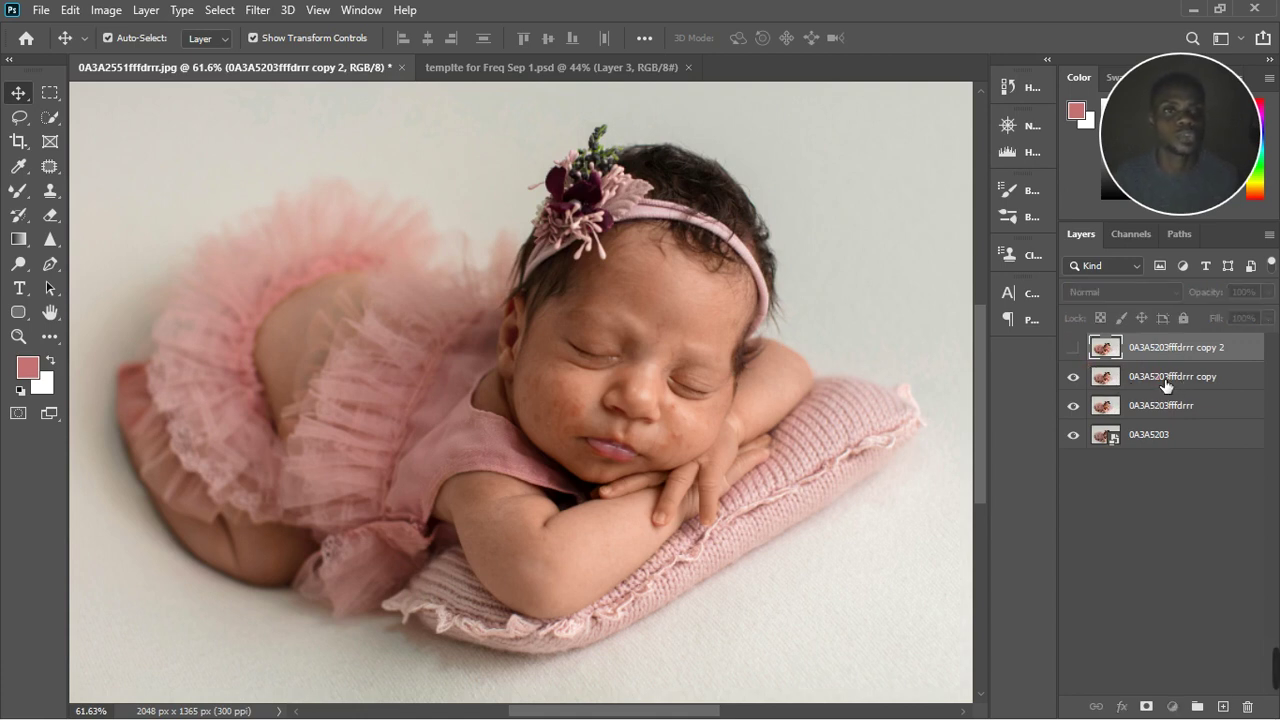
Step: Rename the lower of the two layer copies as color
click(1165, 385)
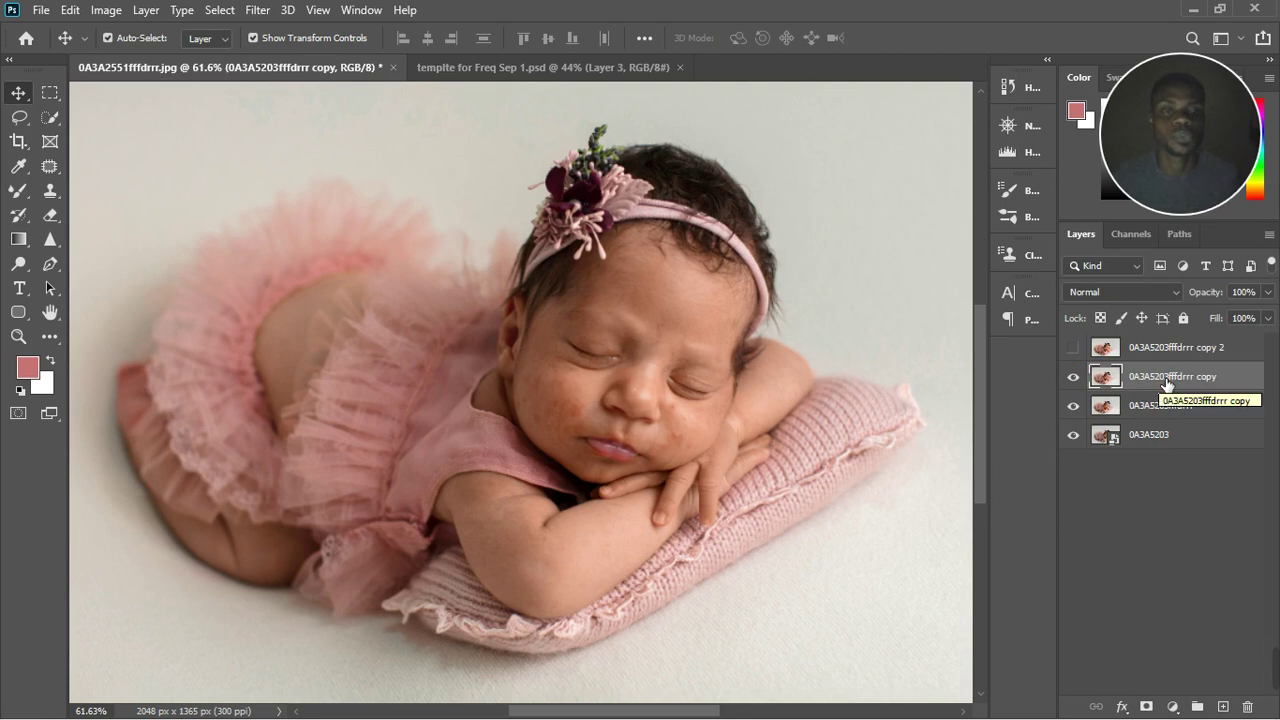
double_click(1166, 378)
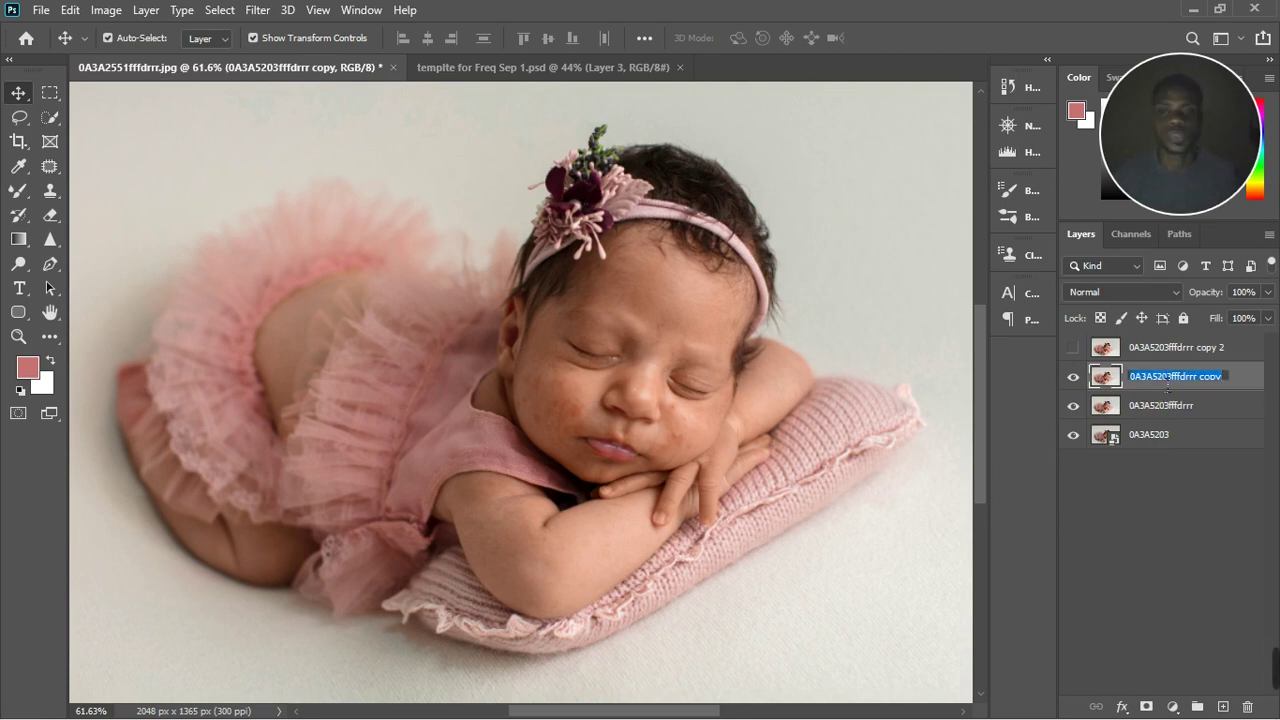
text(c)
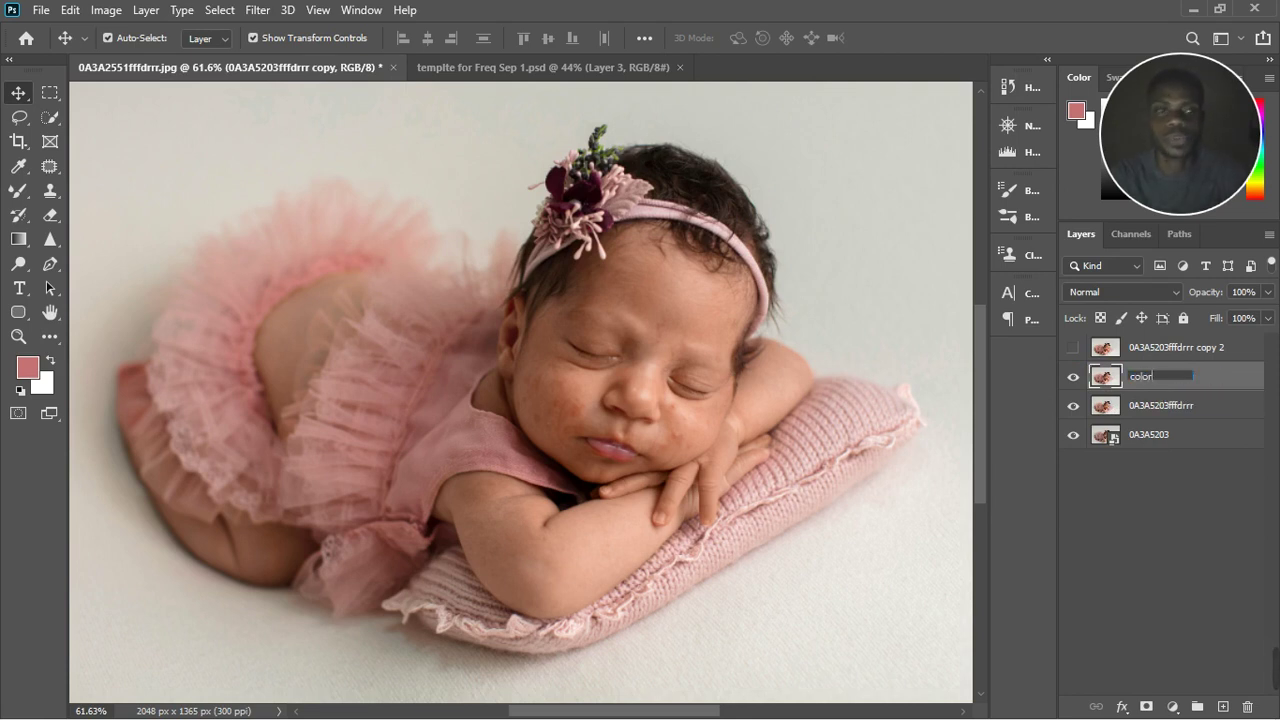
text(olor)
key(Return)
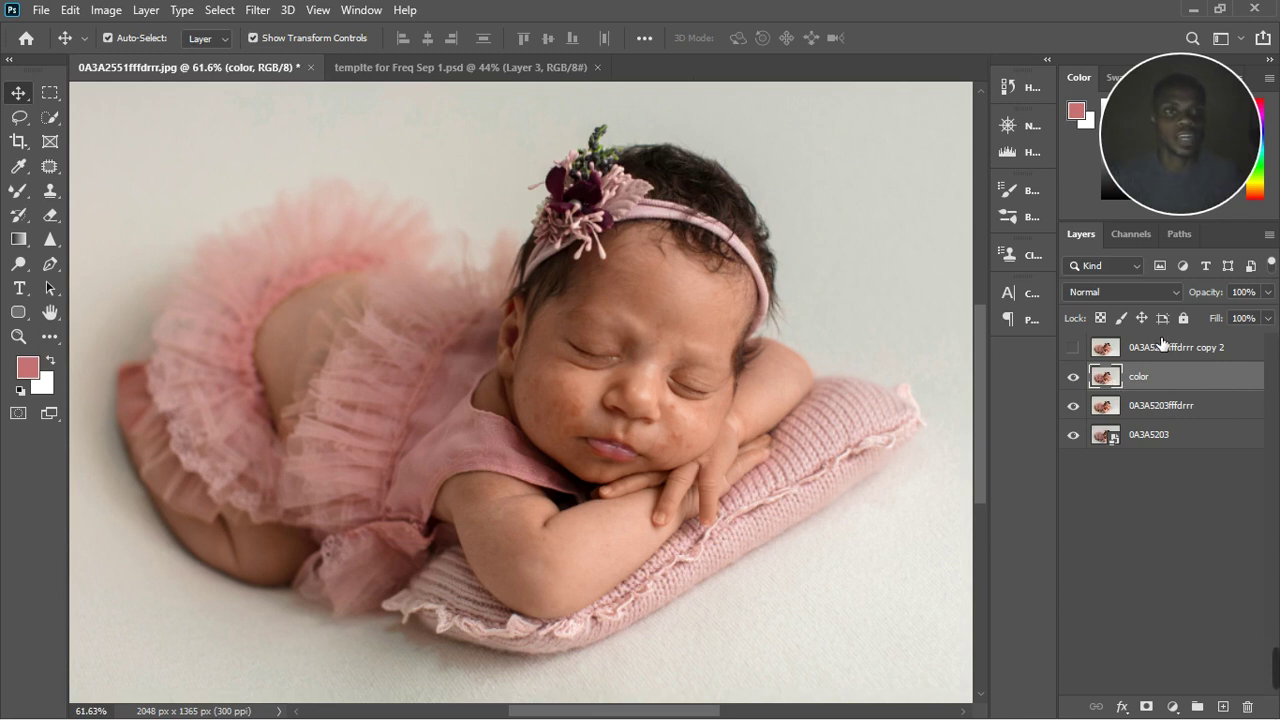
Step: Rename the topmost layer copy as texture and leave it hidden
double_click(1160, 346)
text(t)
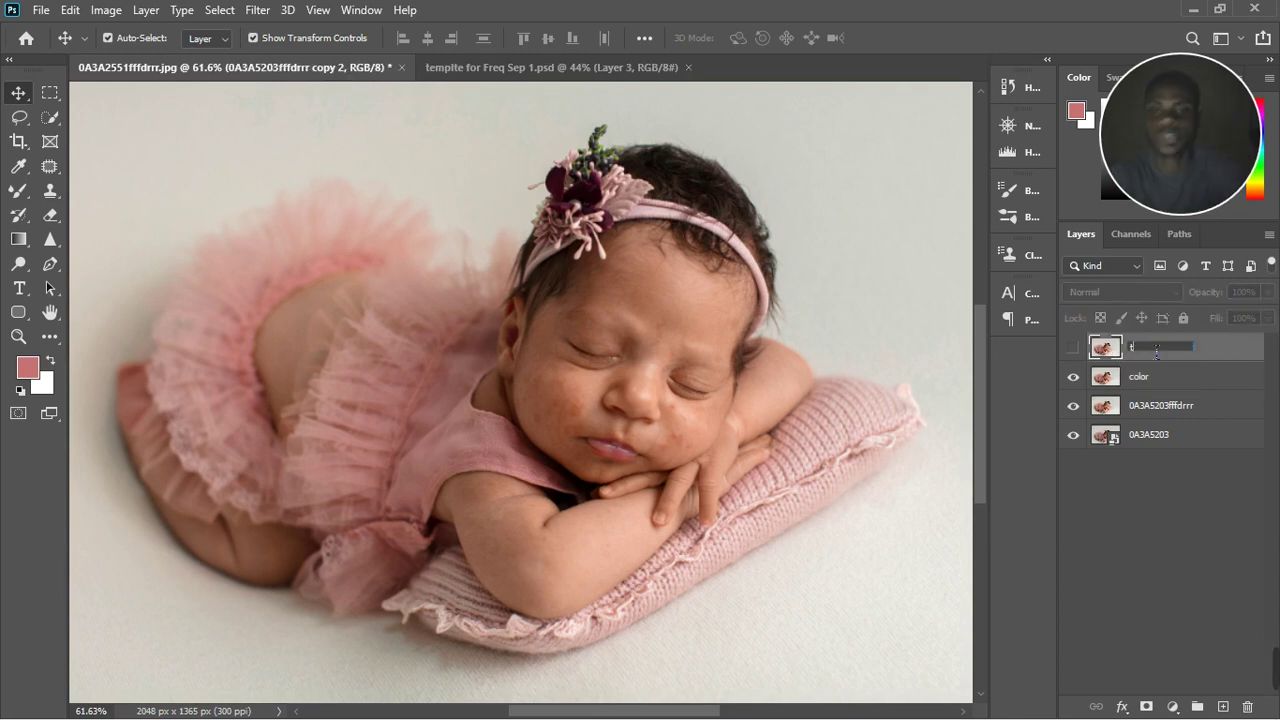
text(exture)
key(Return)
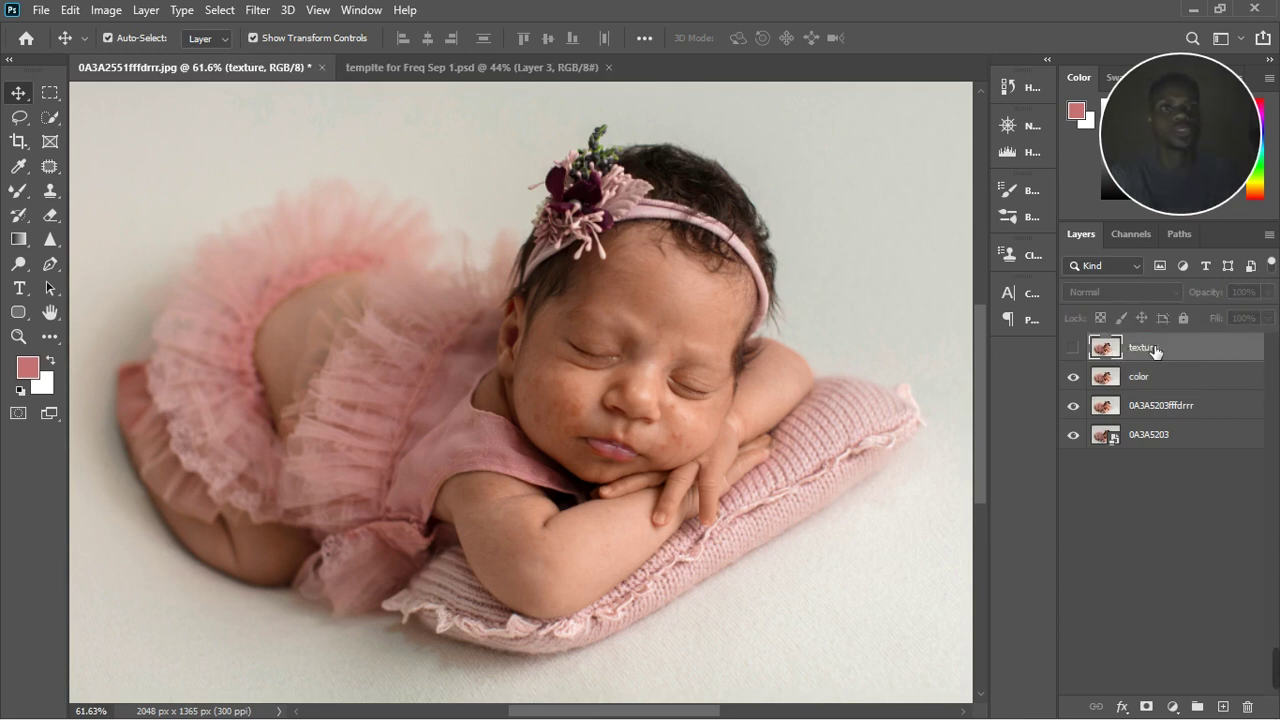
click(1073, 347)
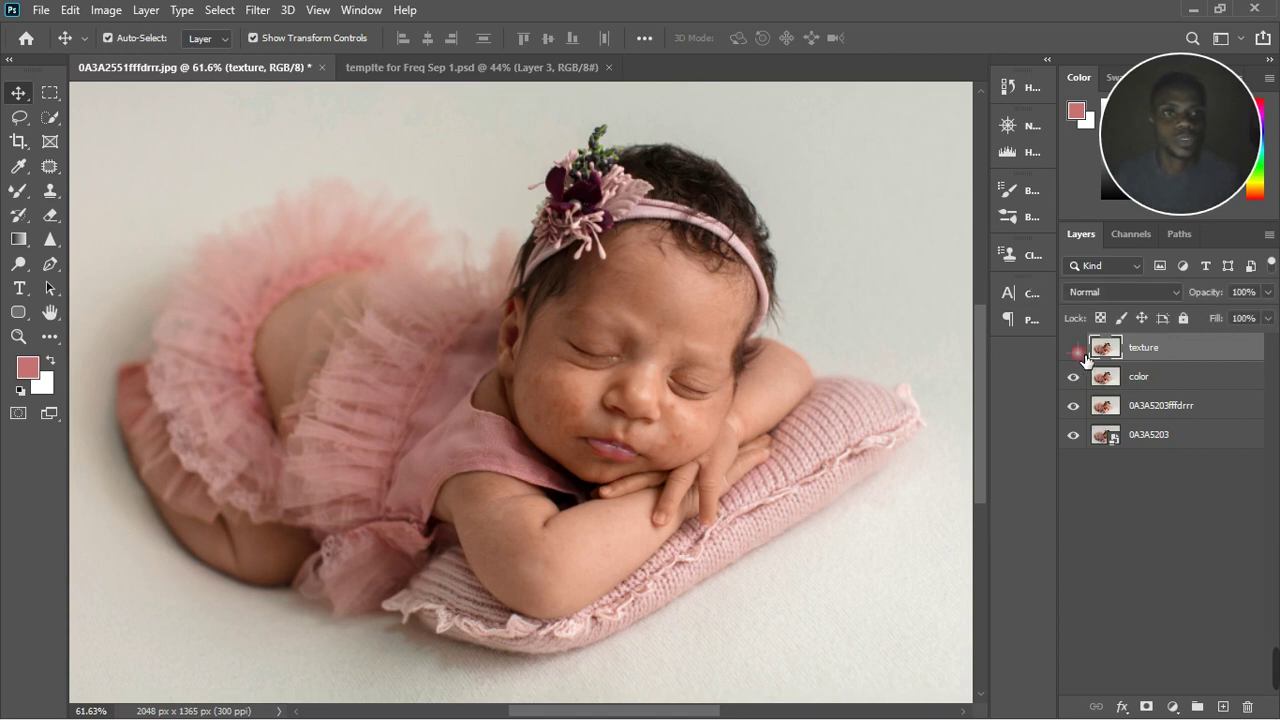
click(1073, 347)
Step: Apply a Gaussian Blur with a small radius to the color layer
click(1166, 385)
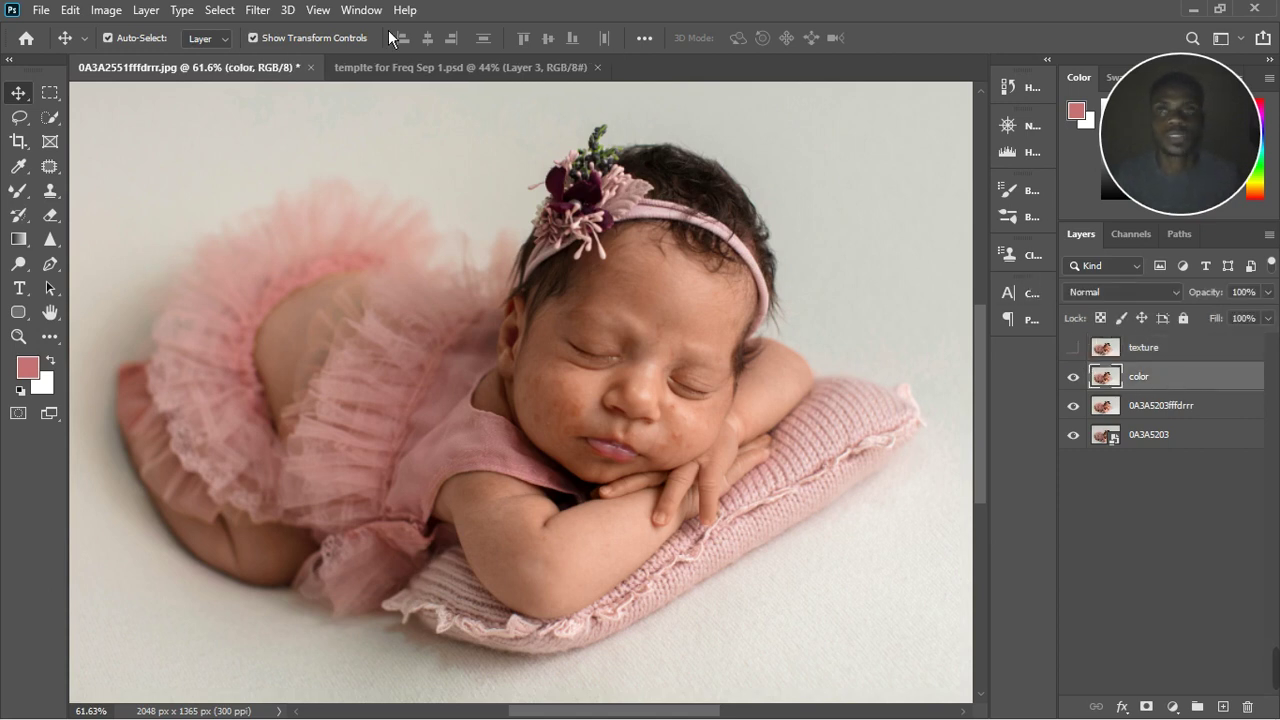
click(272, 14)
mouse_move(286, 208)
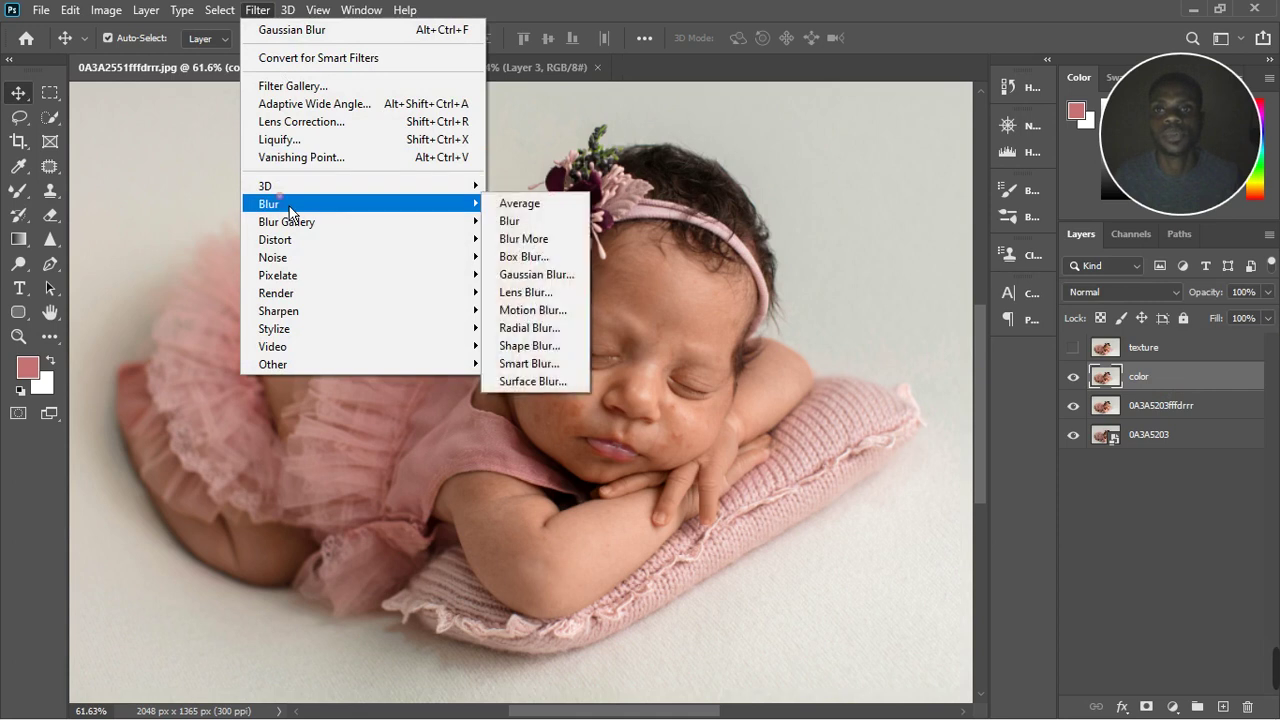
click(566, 275)
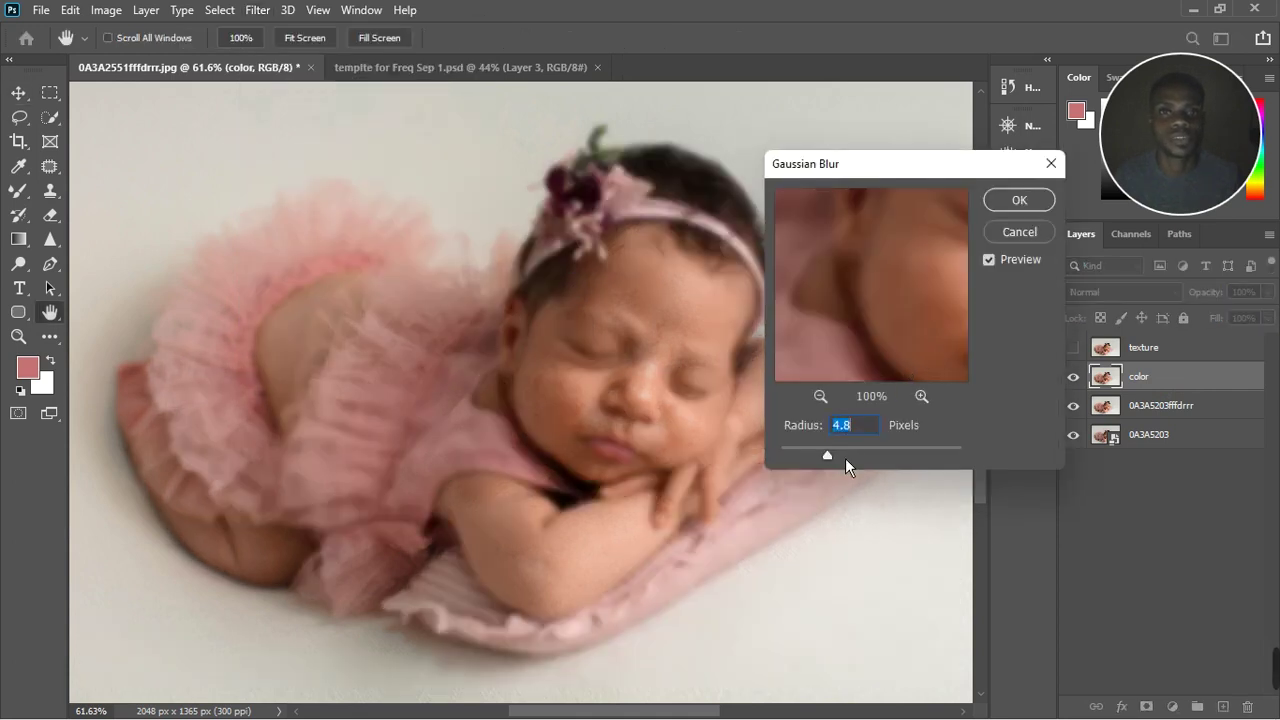
mouse_move(843, 464)
mouse_down()
mouse_move(822, 469)
mouse_move(834, 462)
mouse_up()
click(1022, 203)
Step: Show the texture layer again and make it the active layer
click(1073, 347)
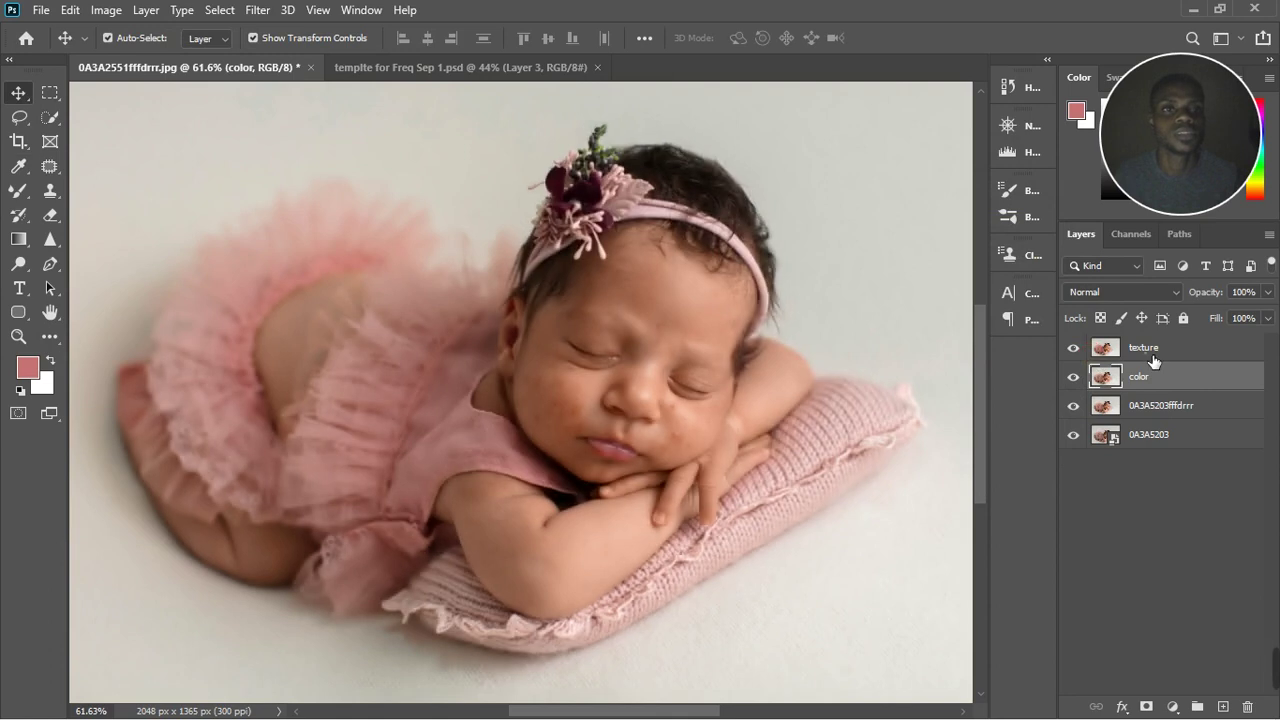
click(1152, 350)
click(118, 11)
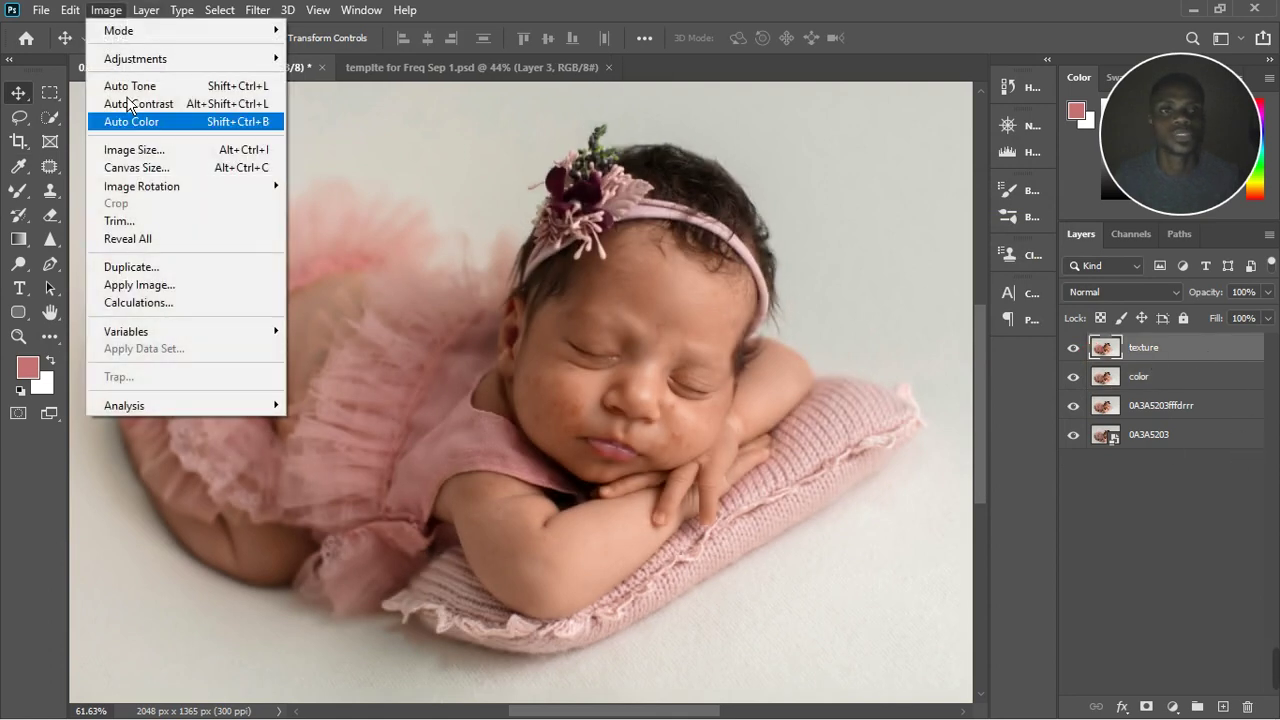
click(72, 12)
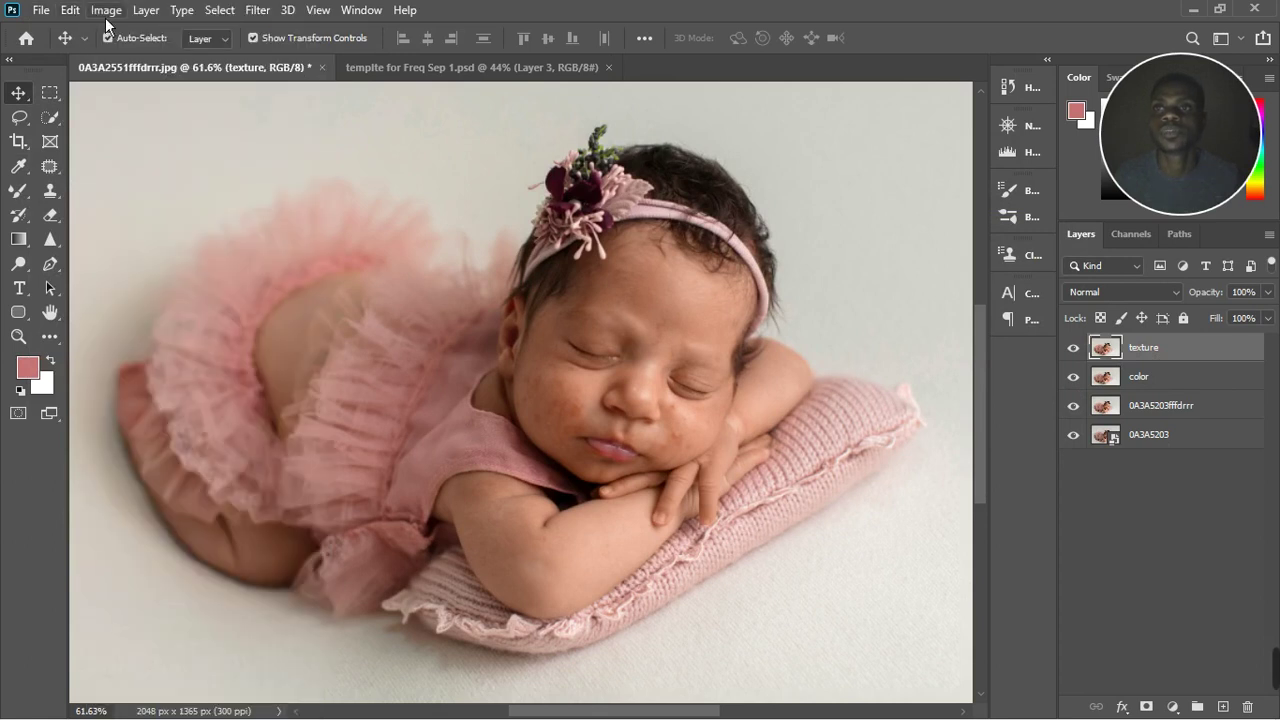
Step: Use Apply Image on the texture layer with color as the source layer, Subtract blending, scale 2 and offset 128
click(106, 12)
click(147, 290)
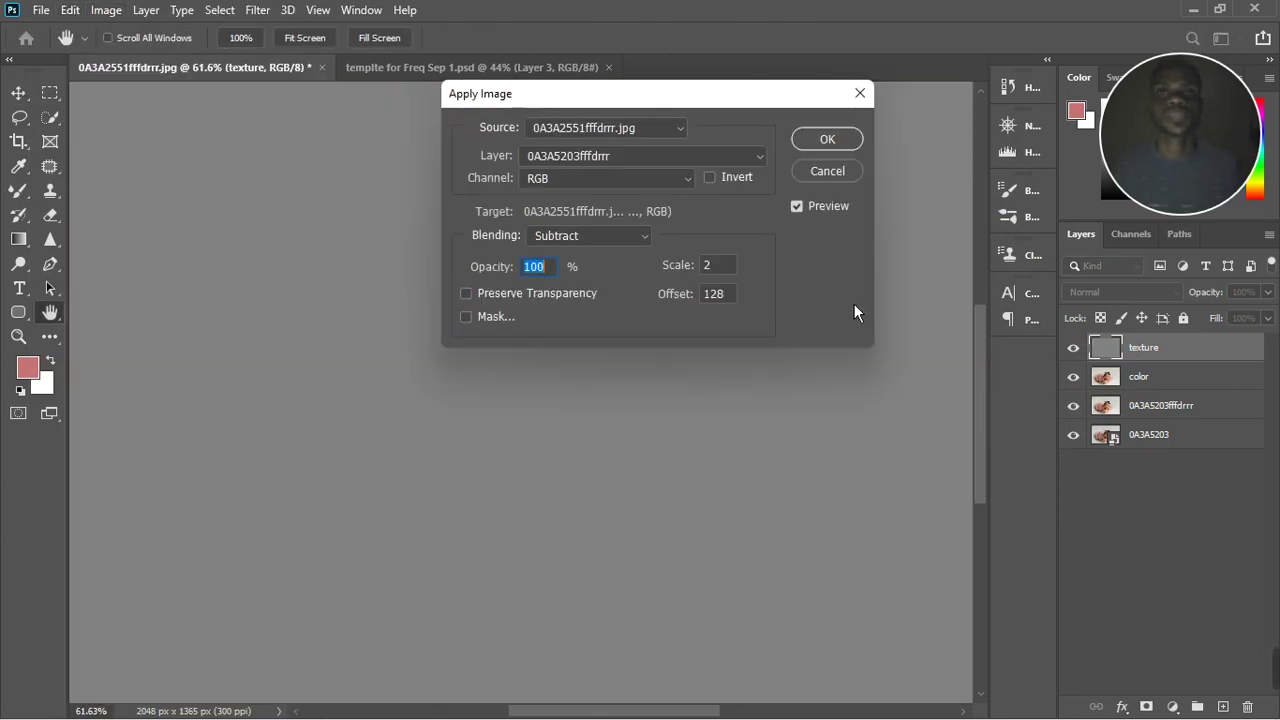
click(684, 162)
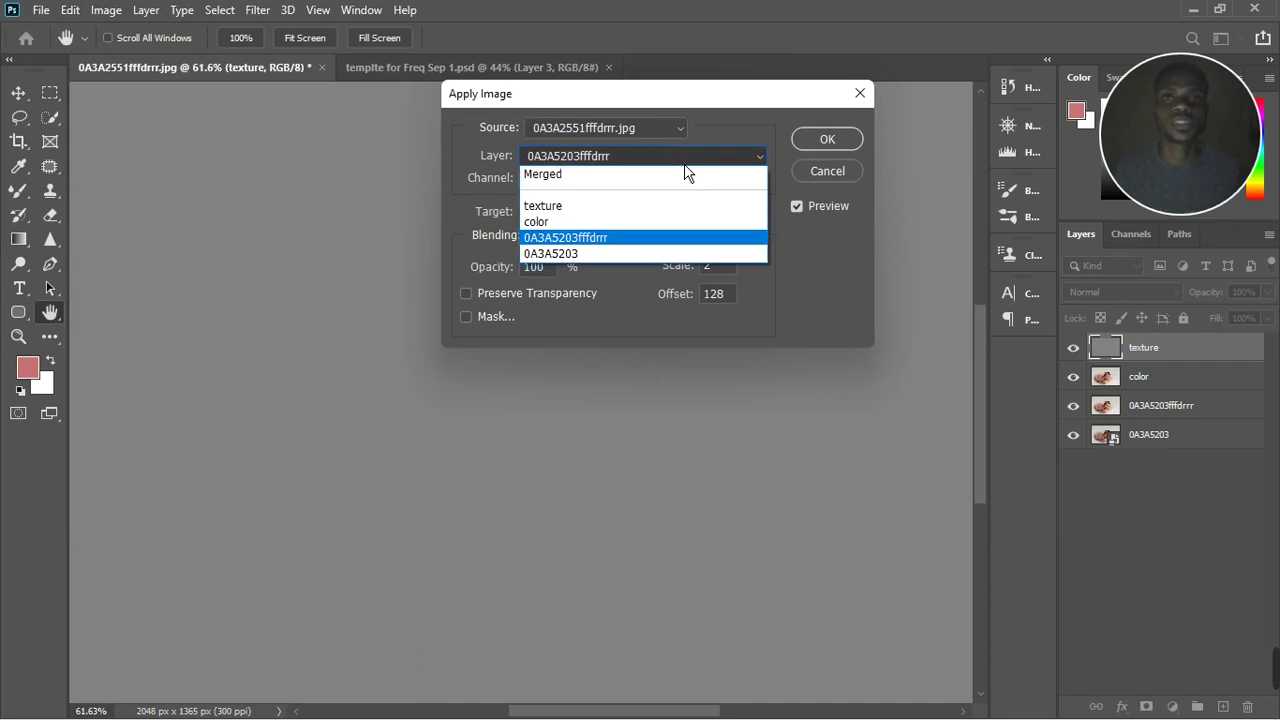
click(641, 229)
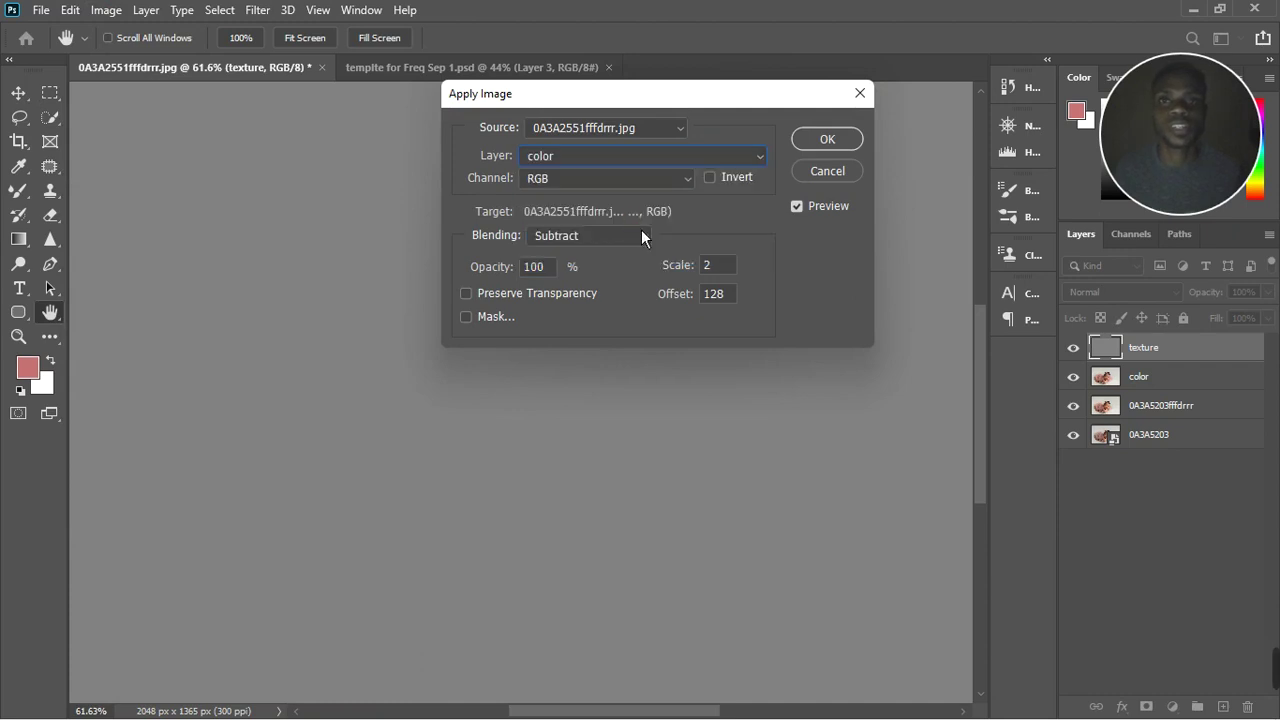
click(619, 240)
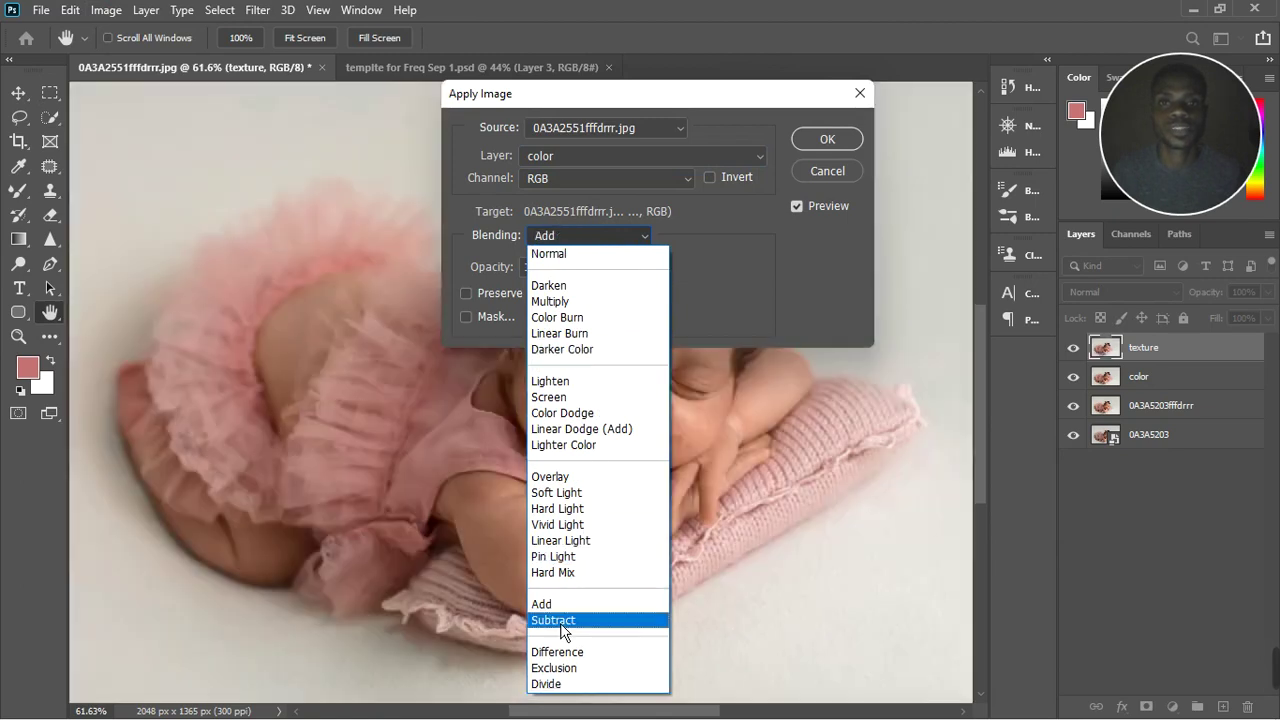
click(556, 620)
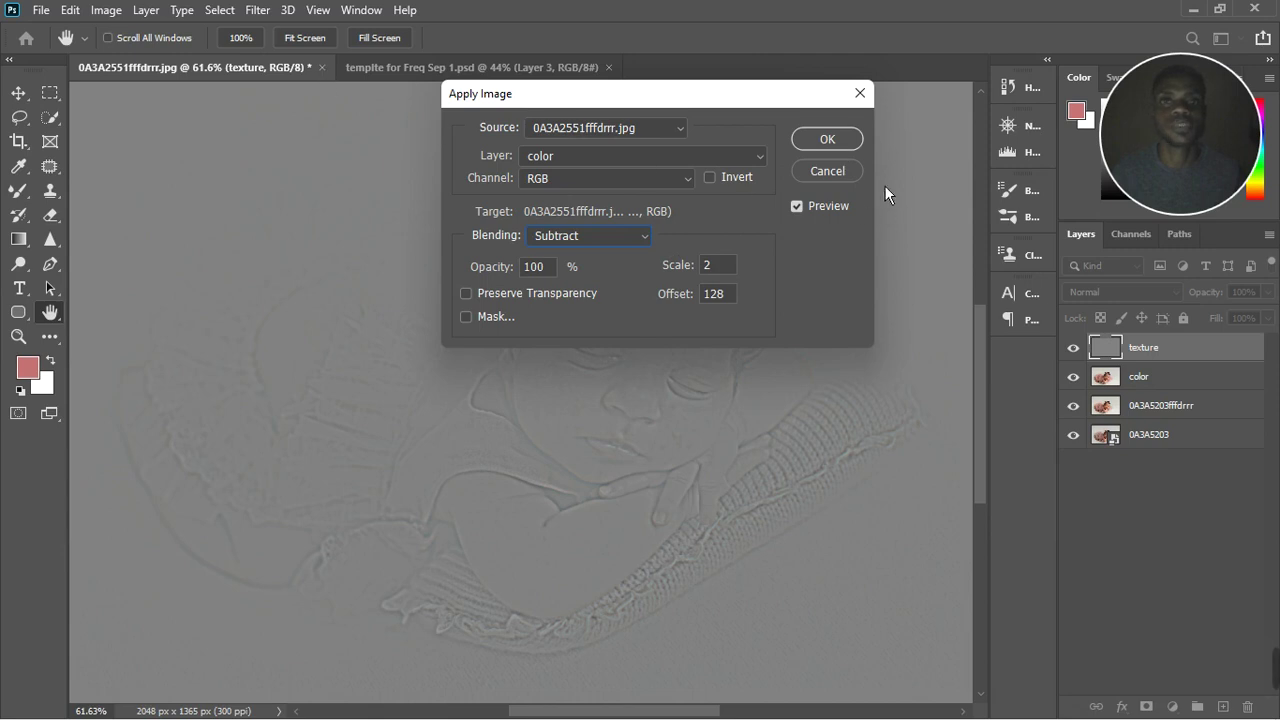
click(844, 148)
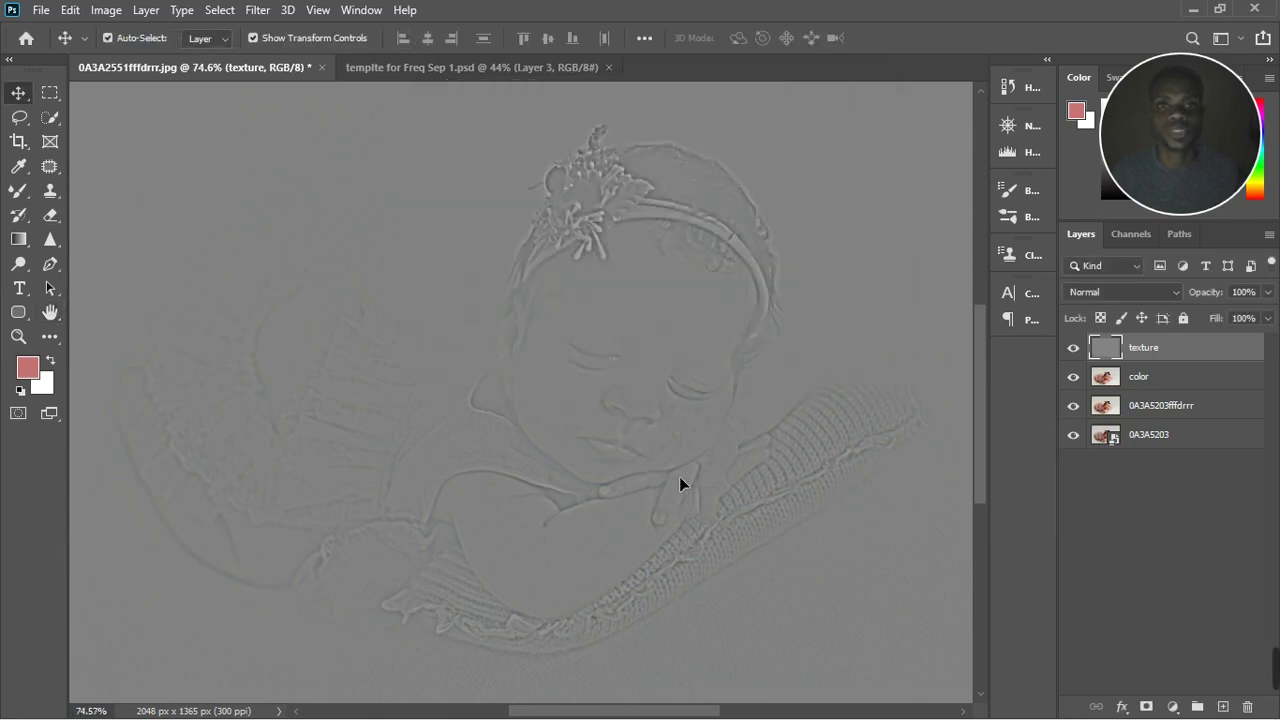
Step: Set the texture layer's blend mode to Linear Light
scroll(679, 476, up, 2)
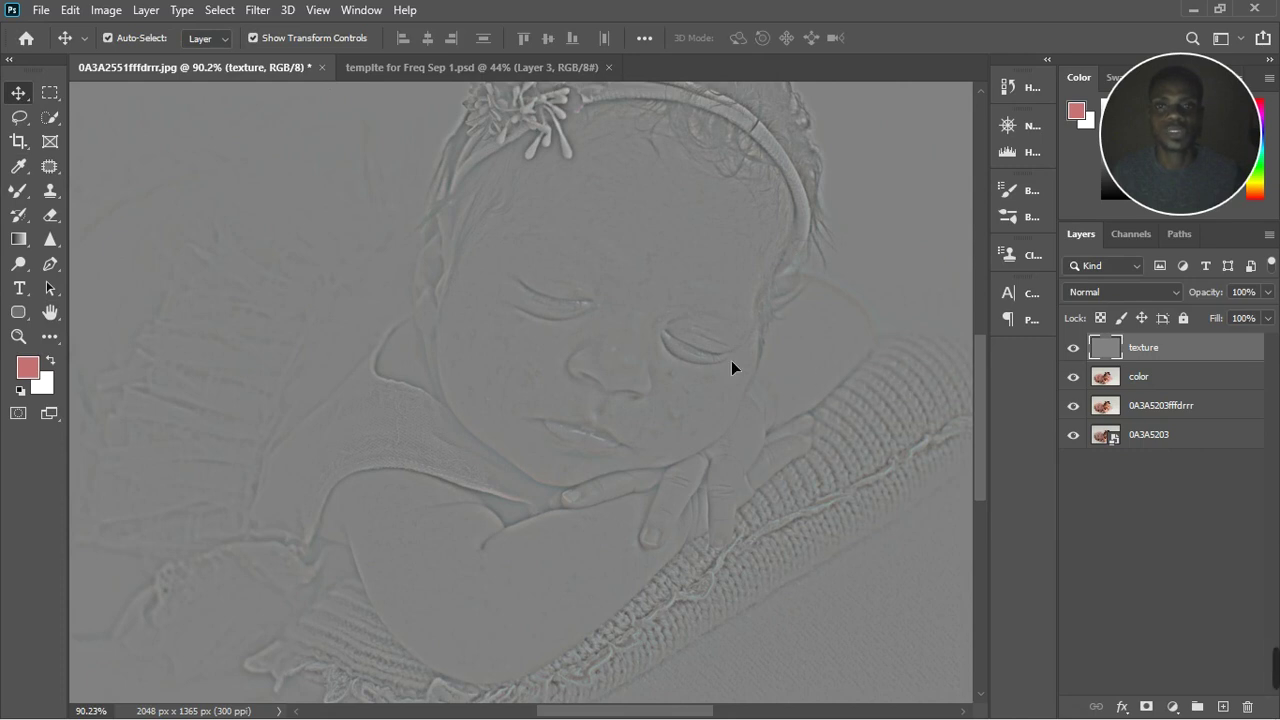
click(1073, 347)
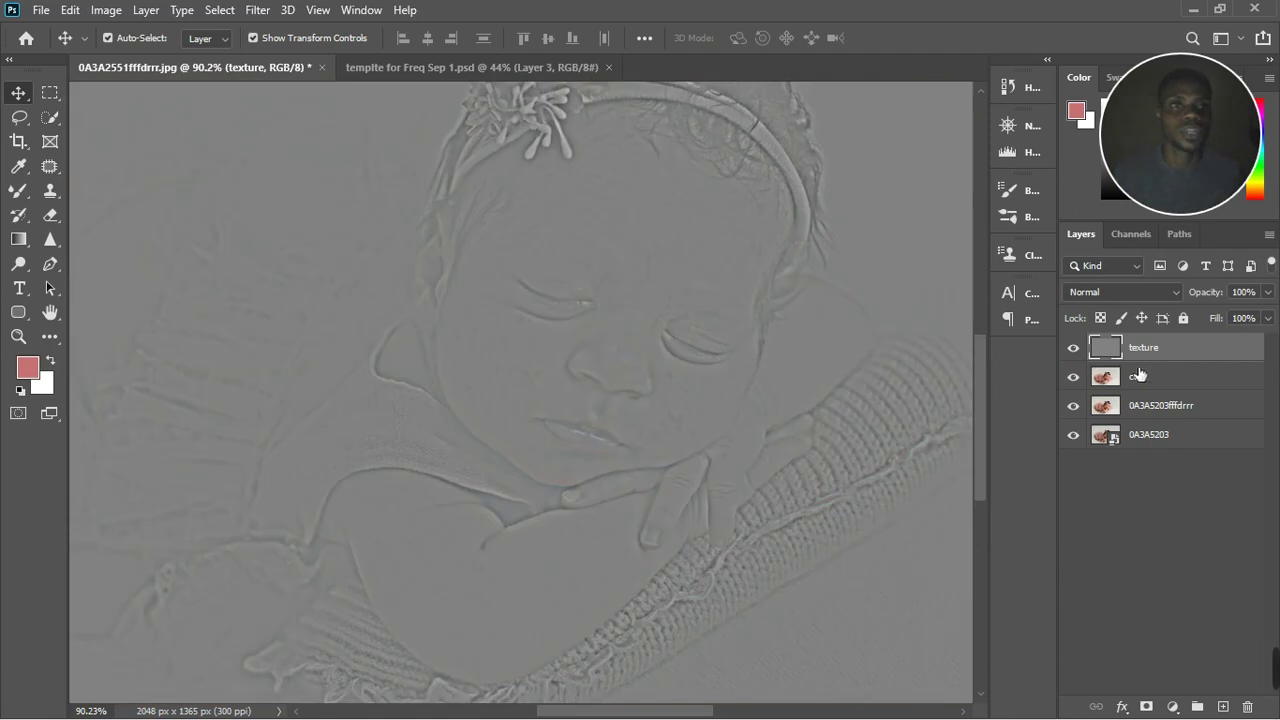
click(1141, 292)
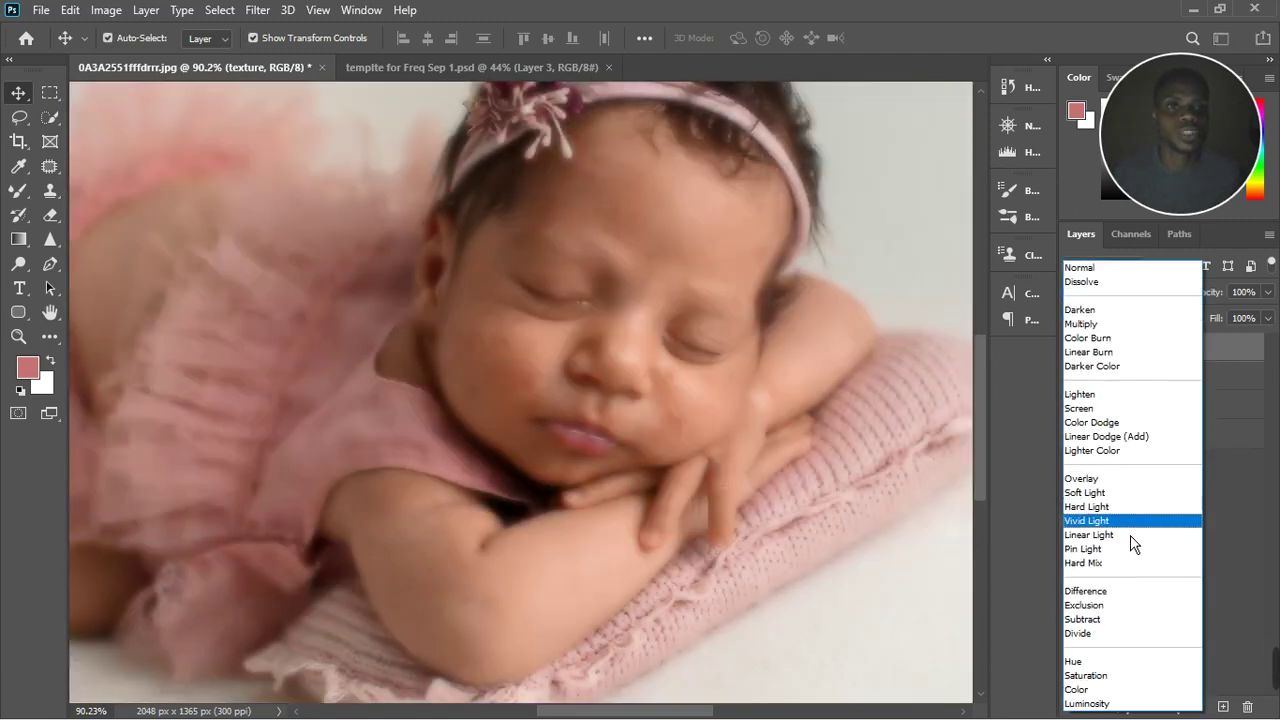
click(1128, 536)
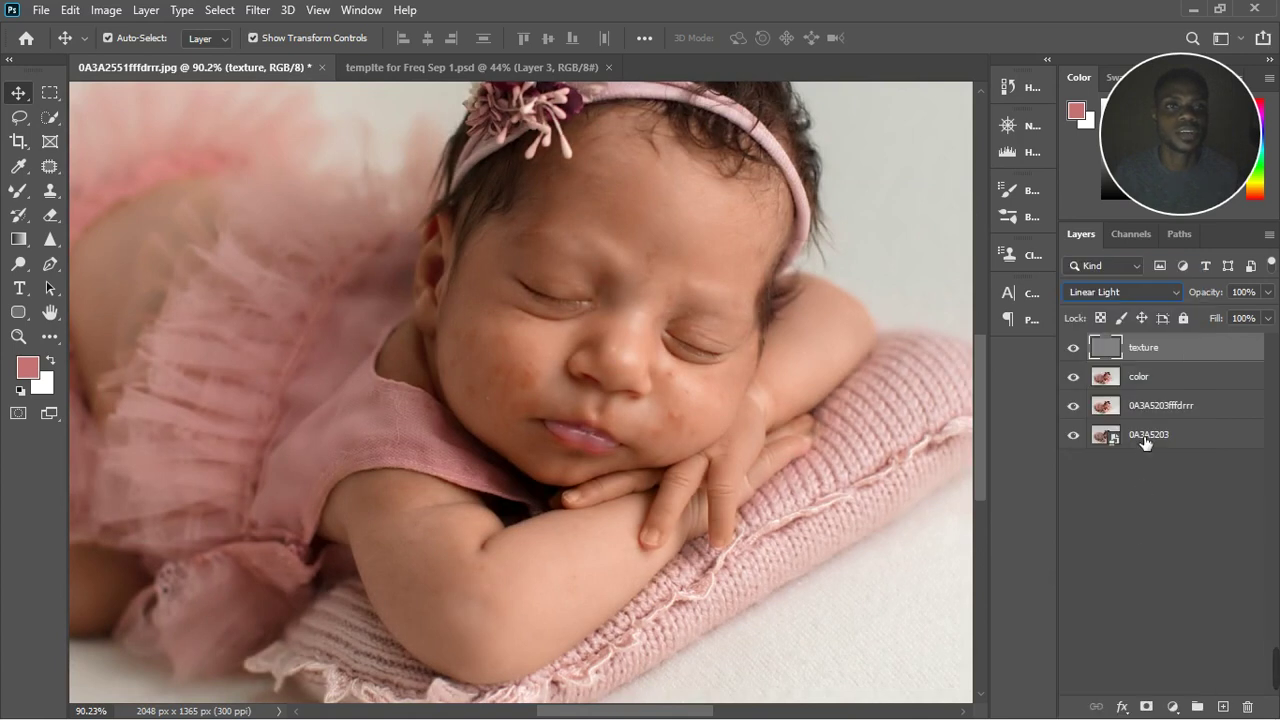
Step: Group the texture and color layers together and expand the new group
shift+click(1163, 389)
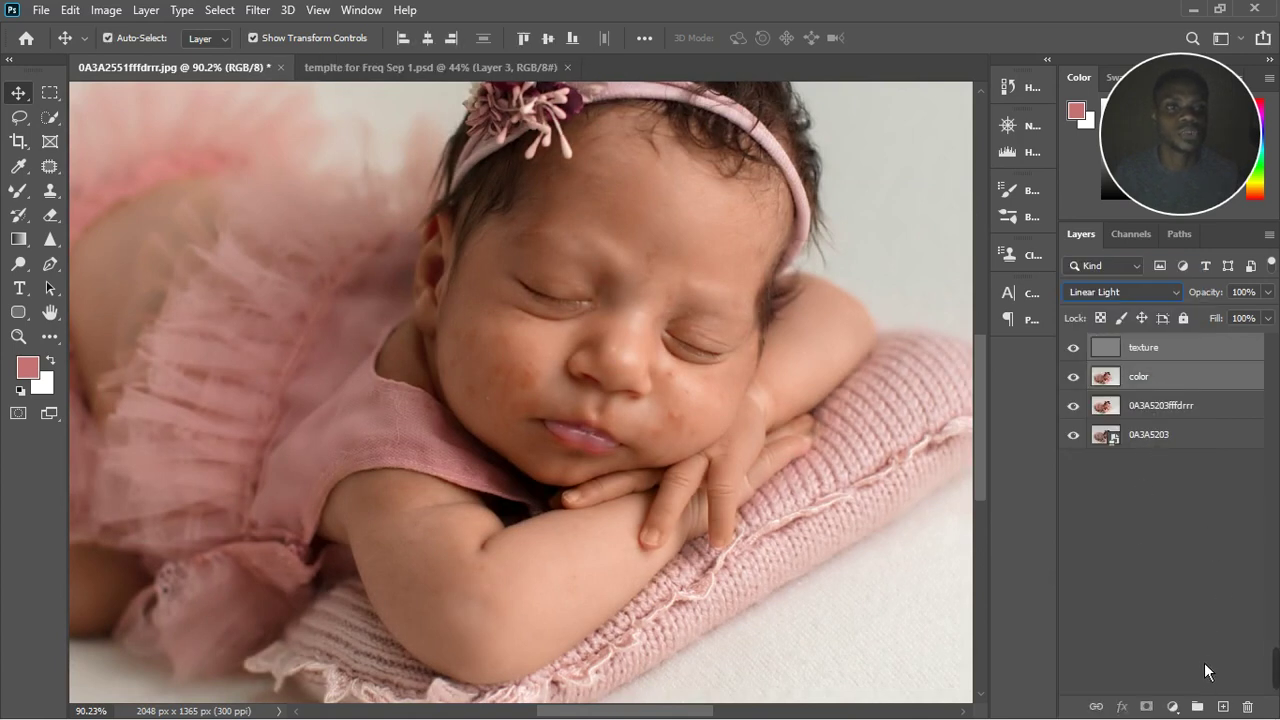
click(1197, 706)
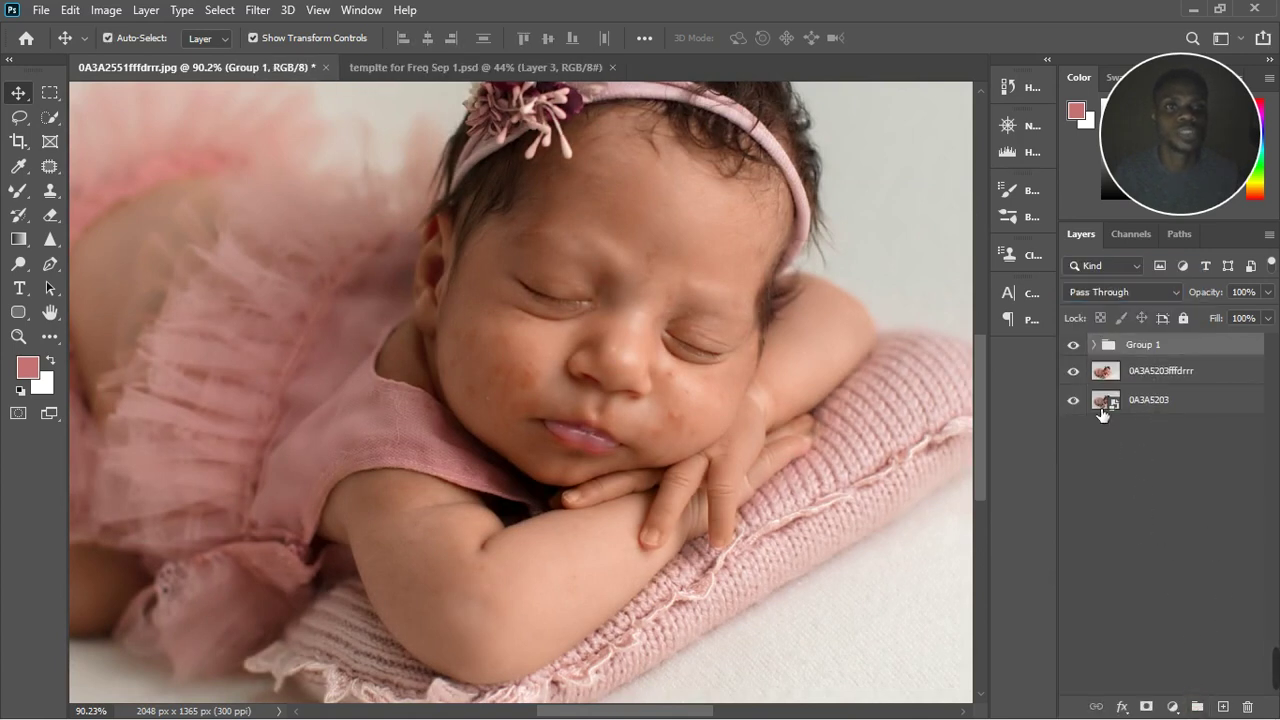
click(1094, 344)
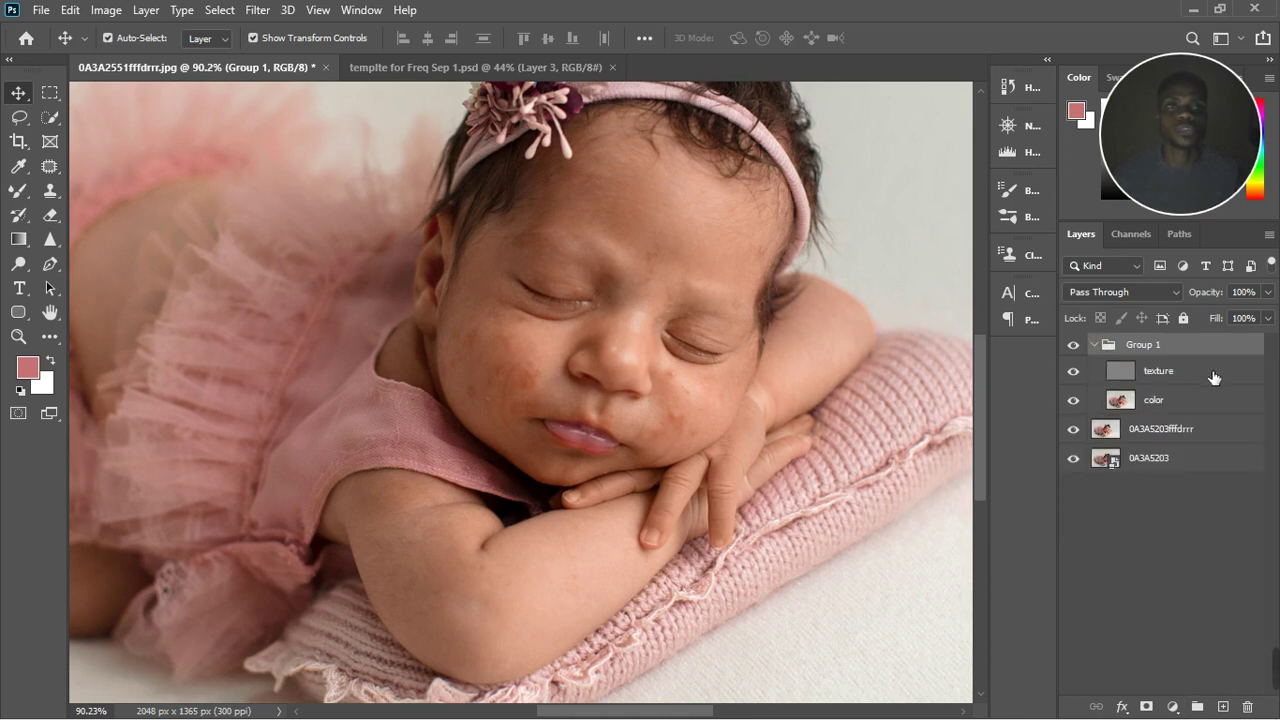
Step: Activate the texture layer inside the group and pick the Clone Stamp tool for close-up work on the baby's cheek
click(1160, 380)
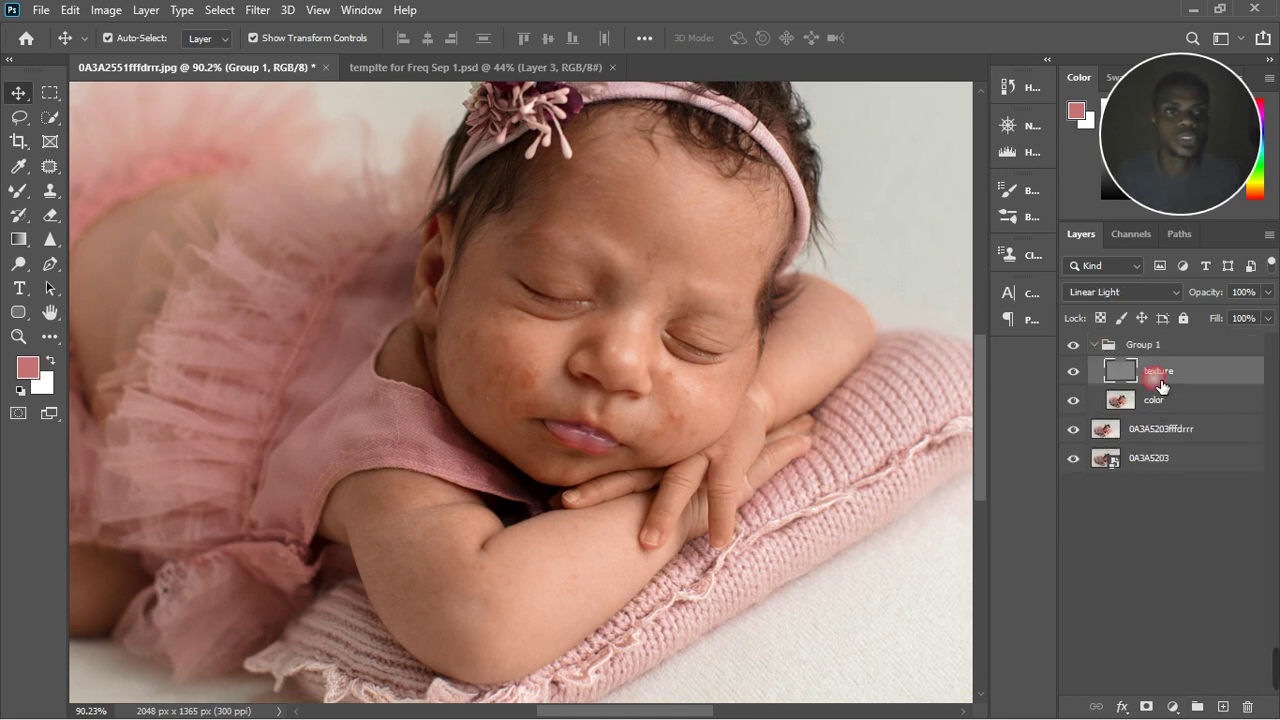
click(50, 191)
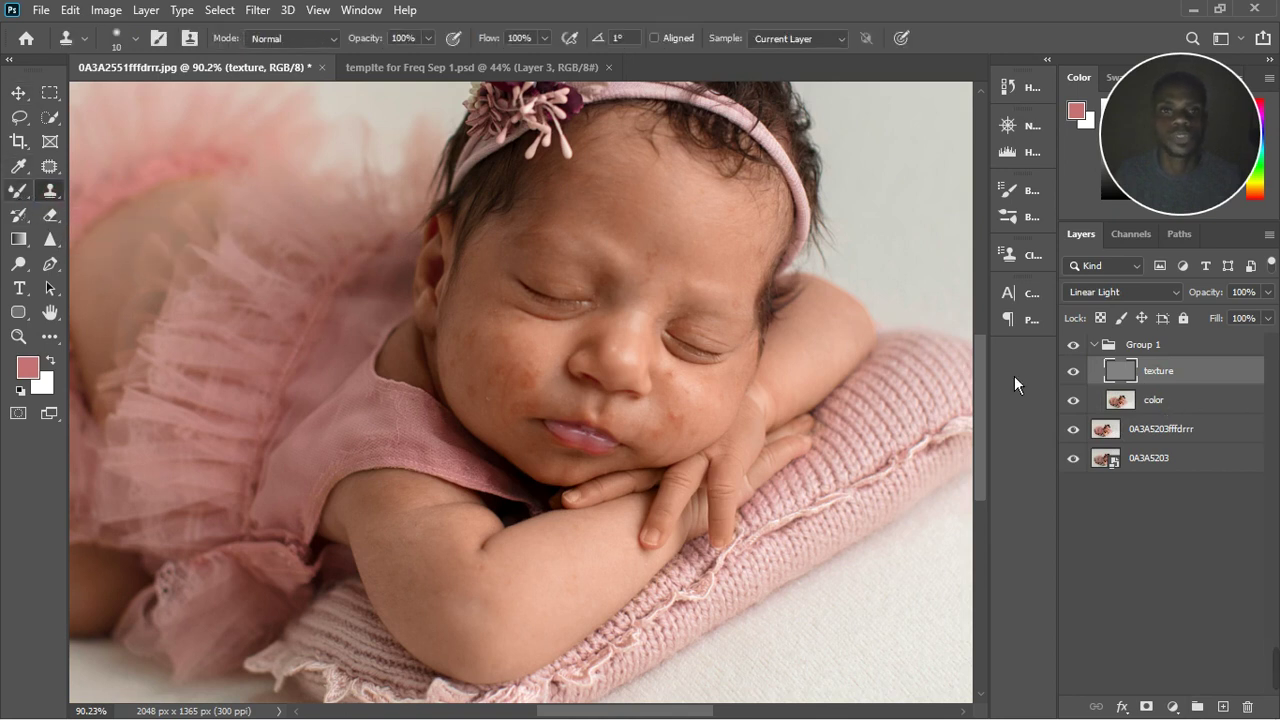
scroll(665, 372, up, 1)
scroll(665, 372, up, 3)
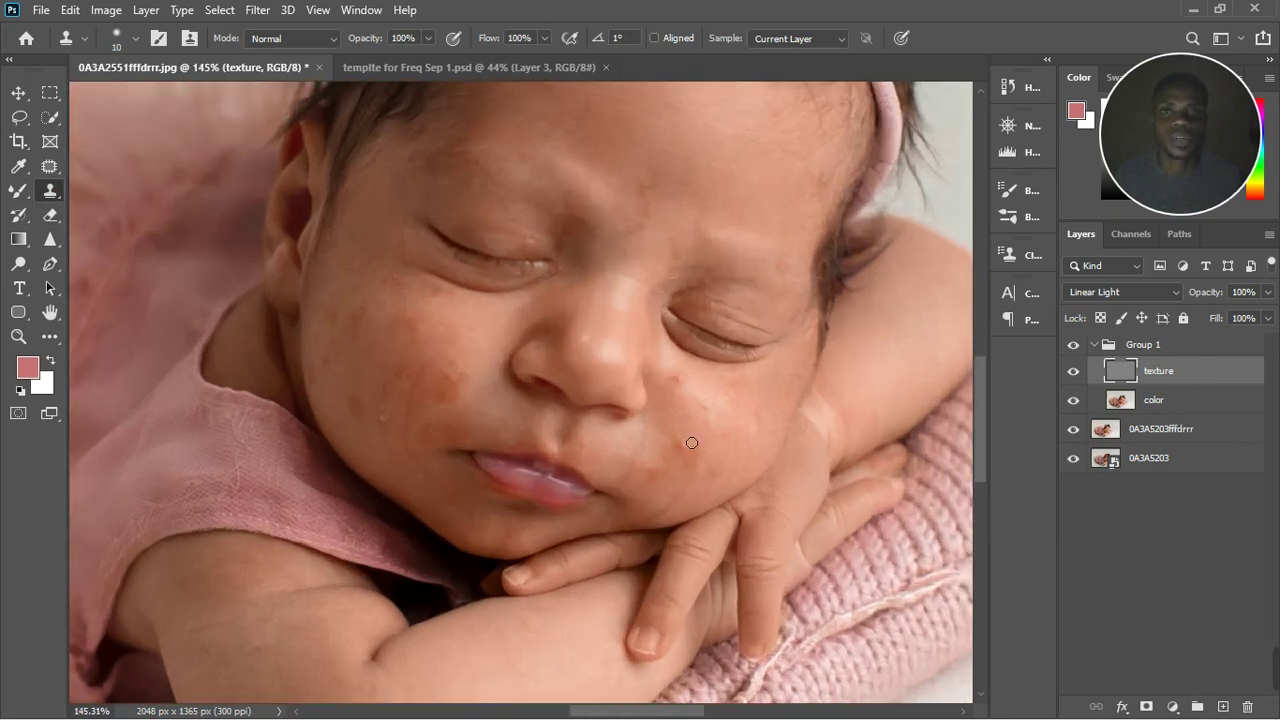
scroll(688, 457, up, 2)
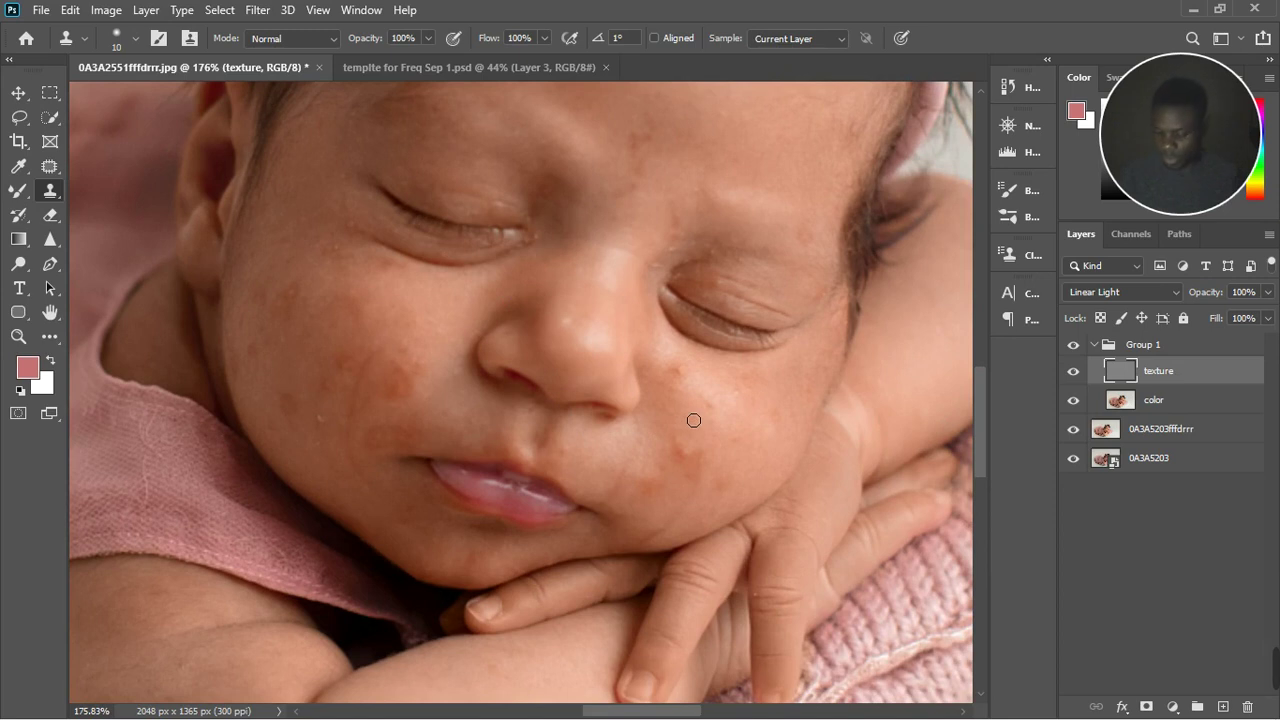
scroll(713, 401, up, 3)
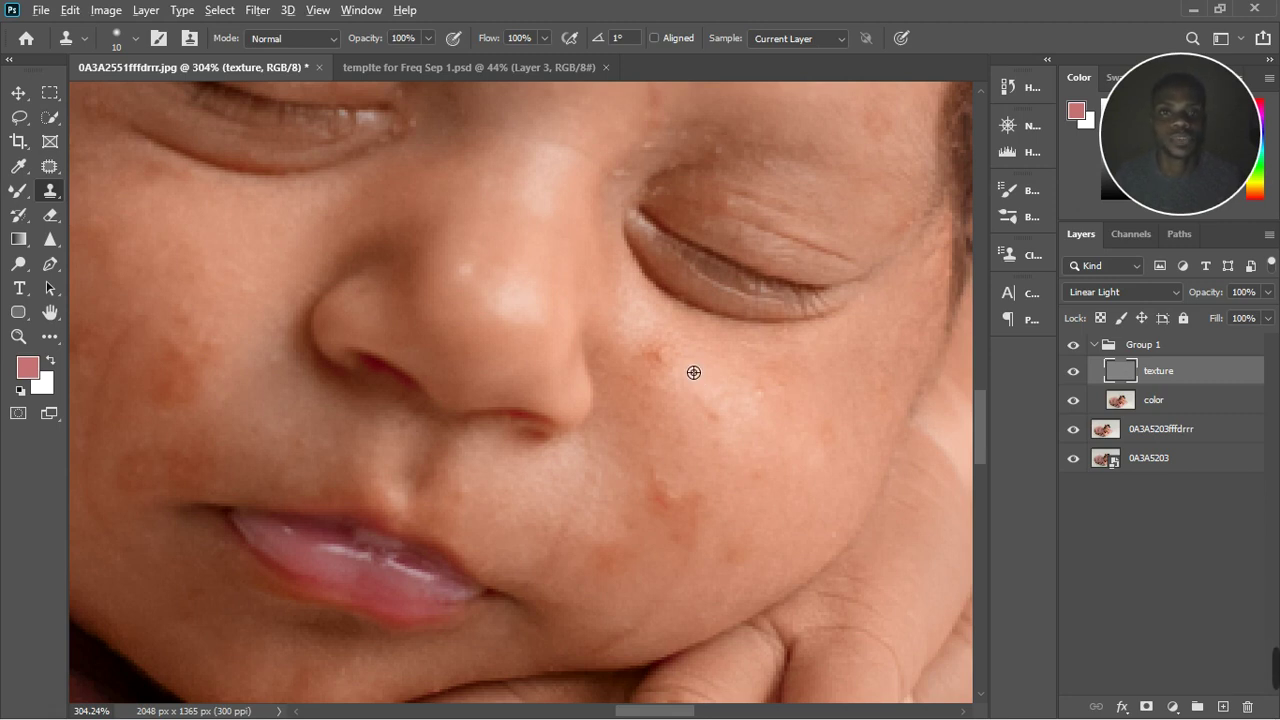
Step: Clone clean skin texture over the small spot below the eye nearer the pillow, undoing the unwanted dabs
click(657, 355)
key(ctrl+z)
click(660, 356)
key(ctrl+z)
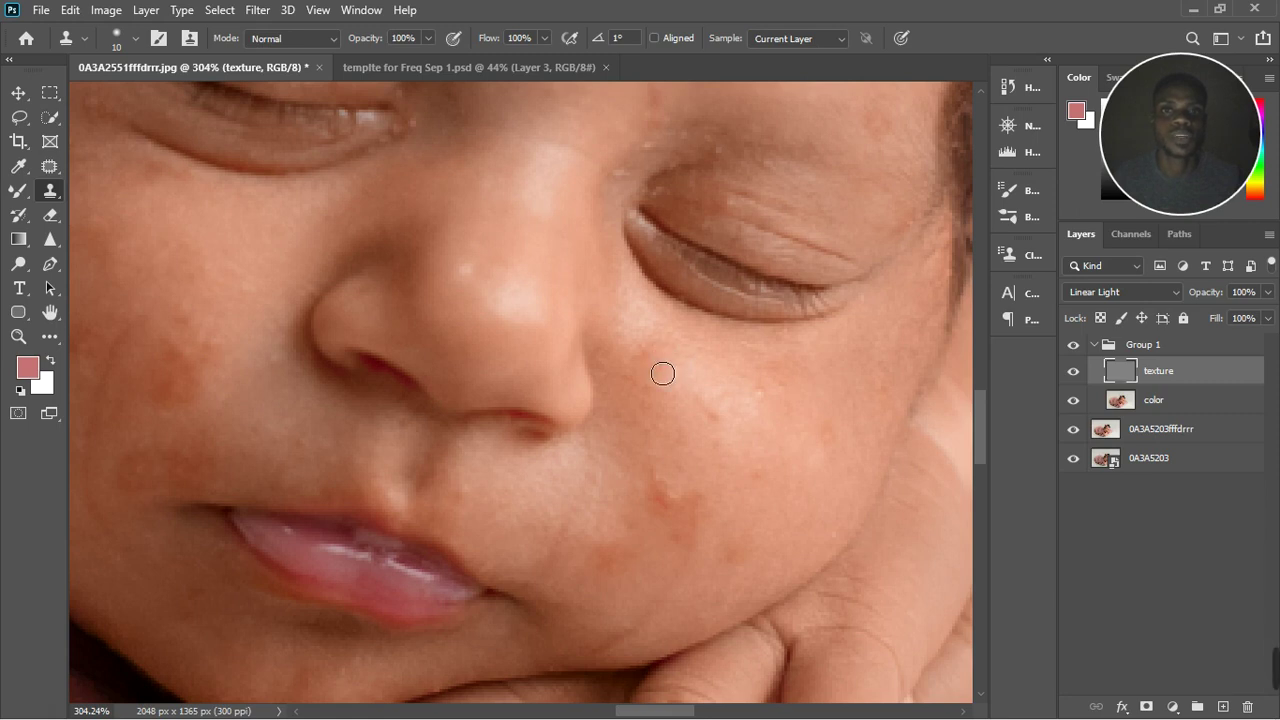
click(655, 358)
key(ctrl+z)
click(674, 364)
key(ctrl+z)
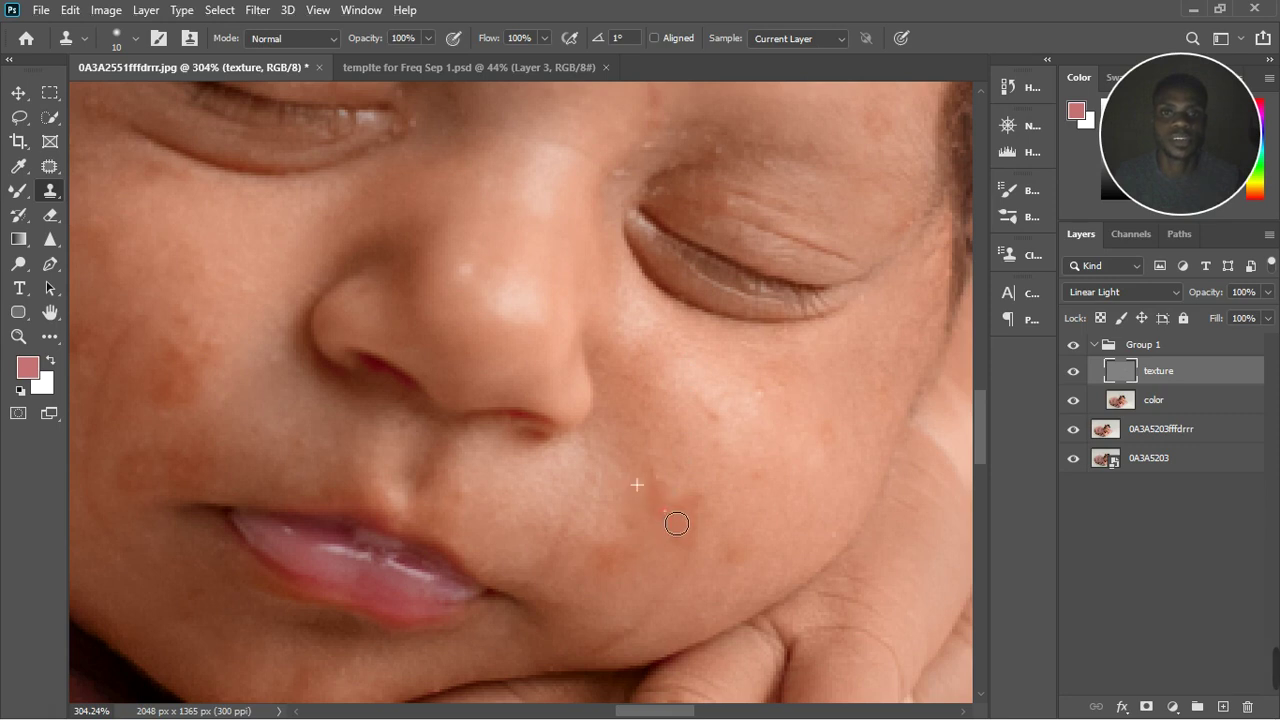
Step: Sample clean texture on the lower cheek above the hand and clone it over the small spots there
alt+click(734, 531)
mouse_move(735, 556)
mouse_down()
mouse_move(744, 569)
mouse_move(761, 561)
mouse_up()
click(736, 562)
Step: Sample clean texture on the opposite cheek and clone it over the spots around the red patch beside the nose
alt+click(223, 321)
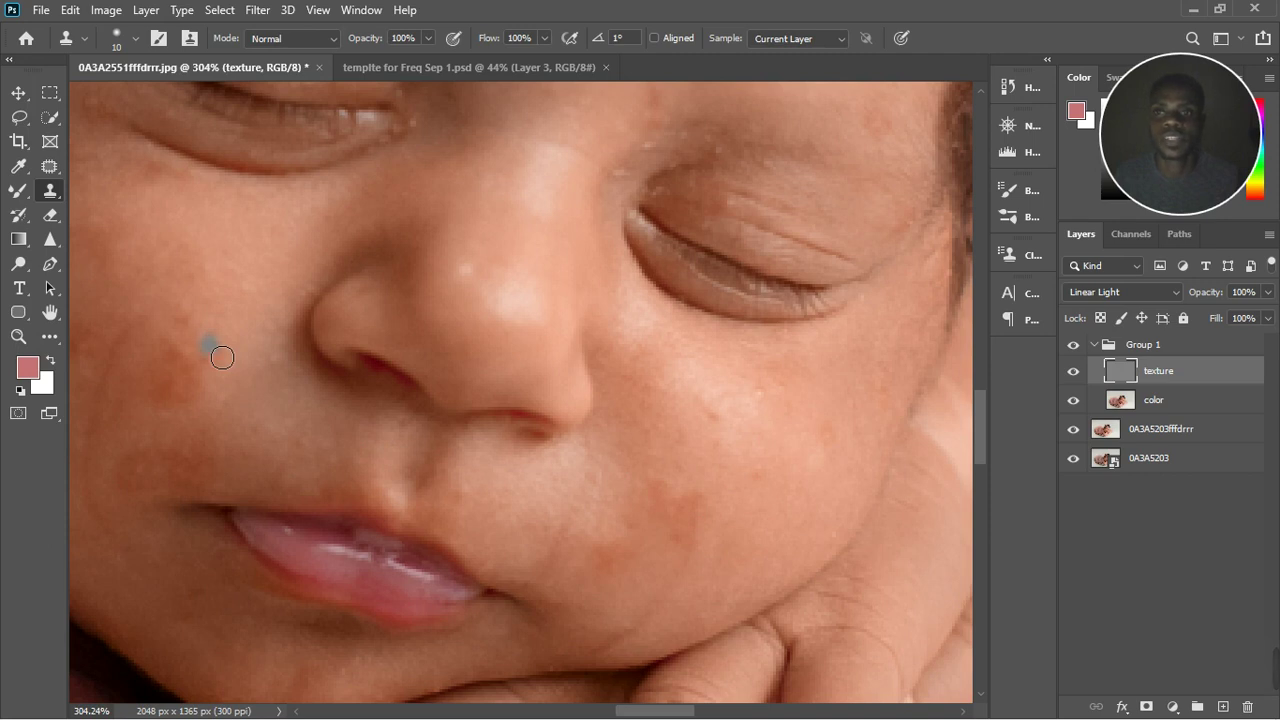
click(222, 357)
click(211, 346)
drag(202, 333, 199, 325)
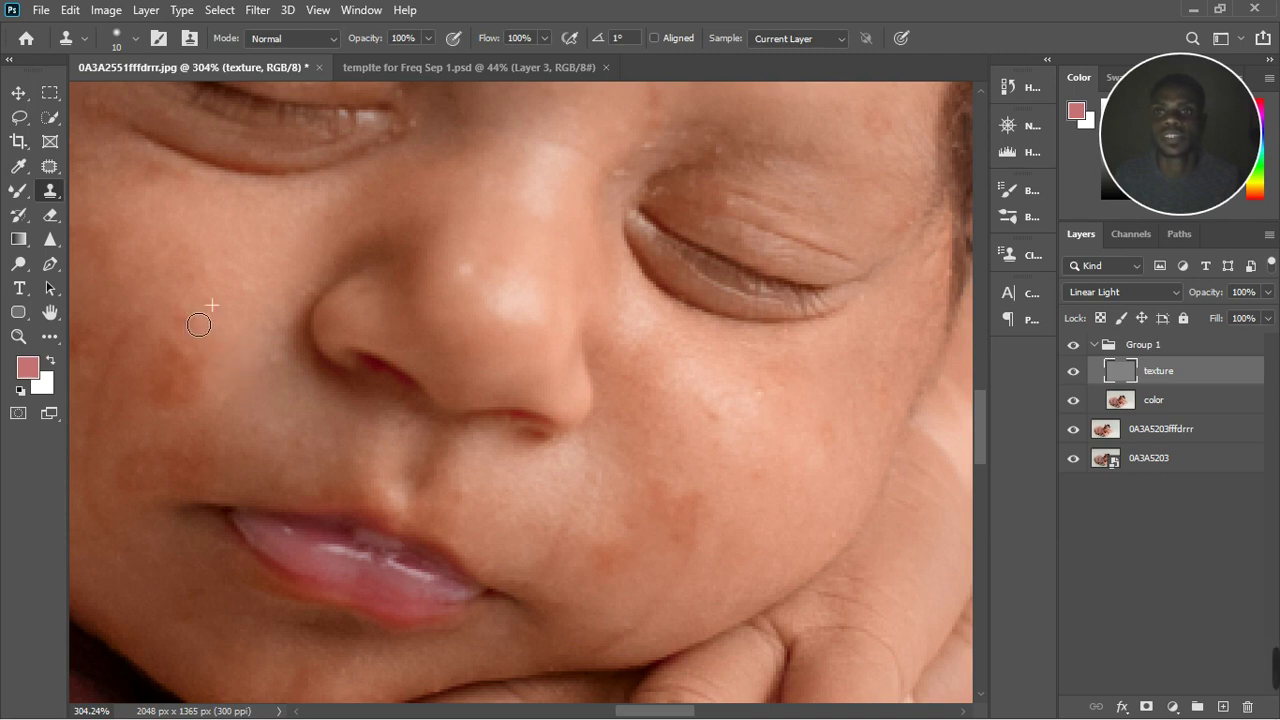
Step: Try a Clone Stamp dab over the spot near the outer edge of the shoulder-side cheek, and undo it
scroll(335, 345, down, 4)
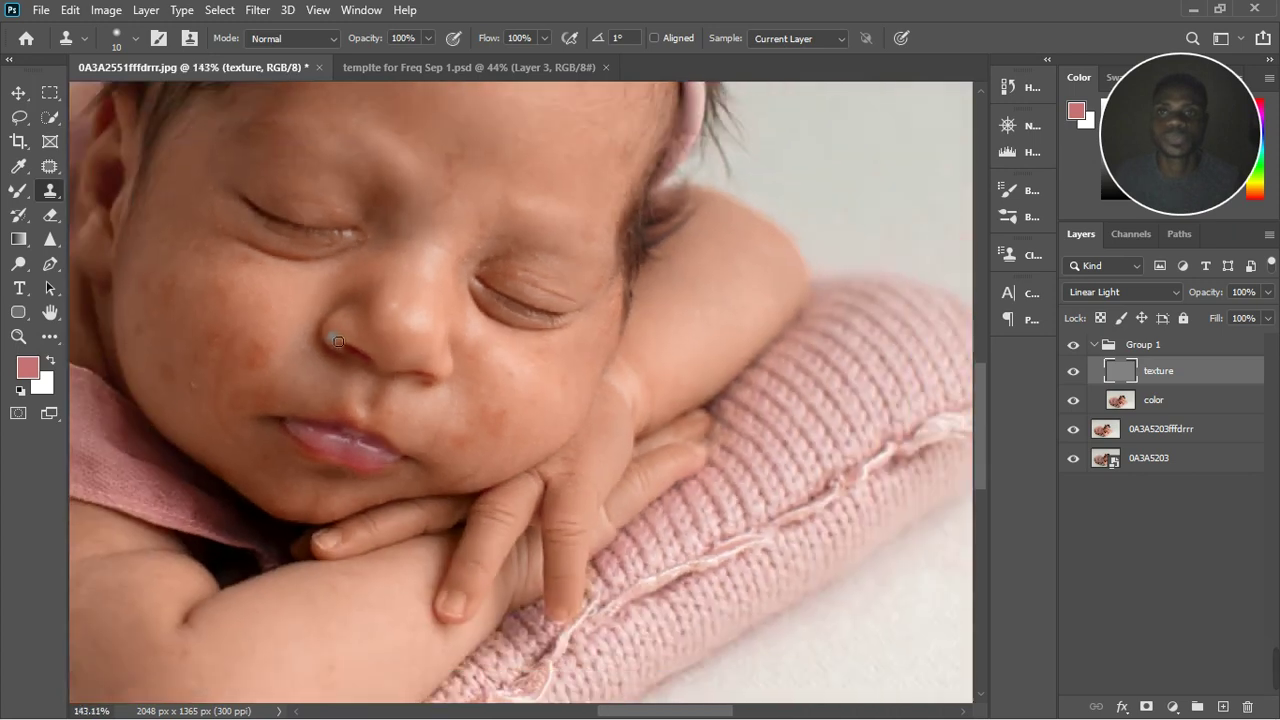
scroll(336, 340, down, 3)
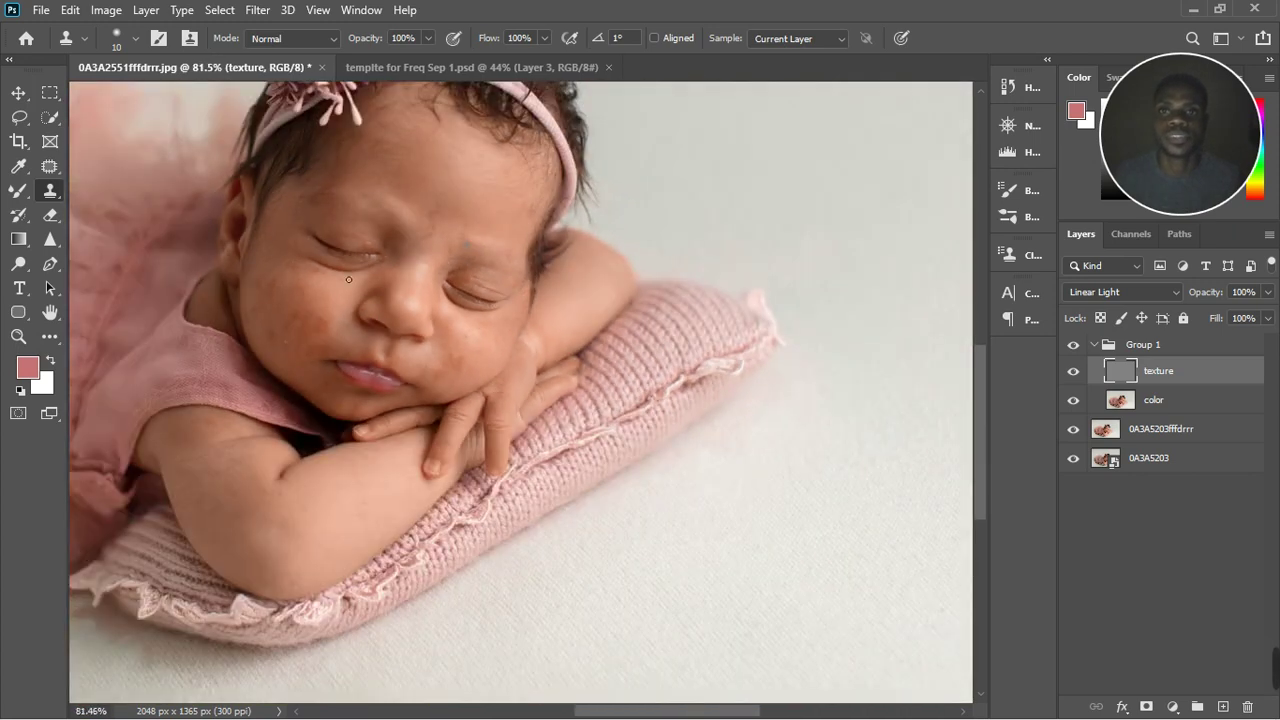
scroll(293, 318, up, 4)
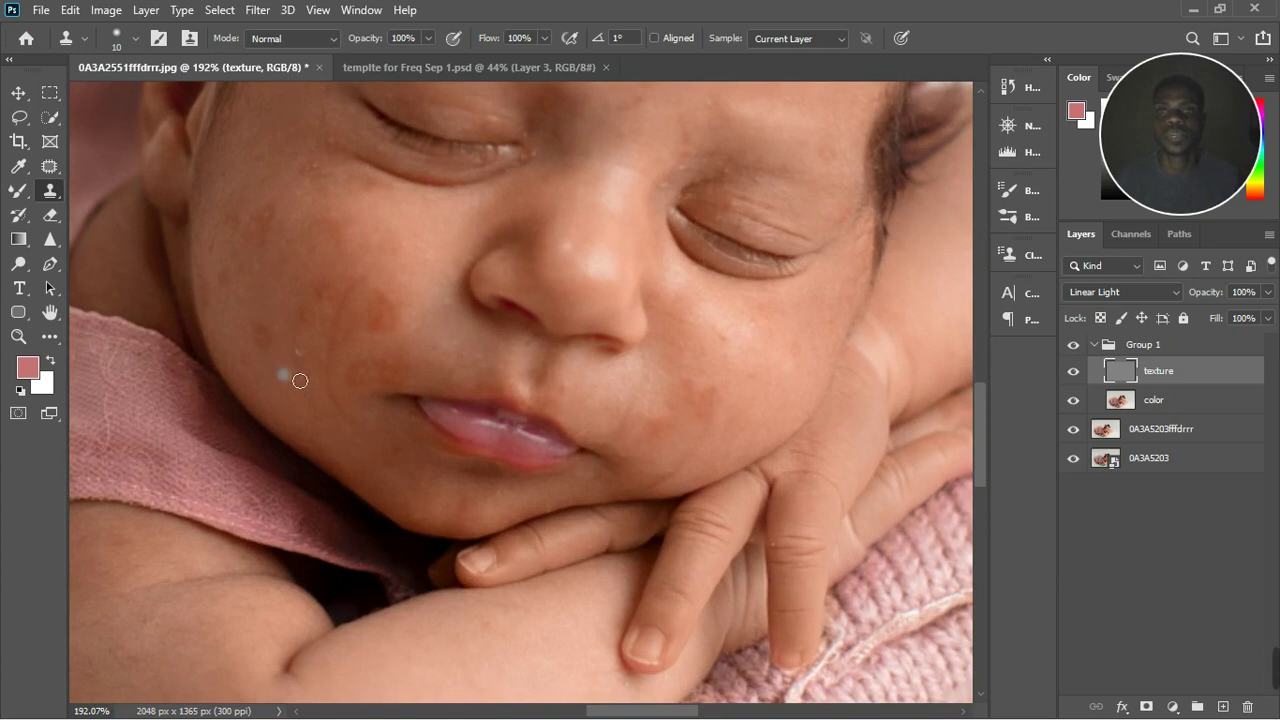
click(263, 338)
key(ctrl+z)
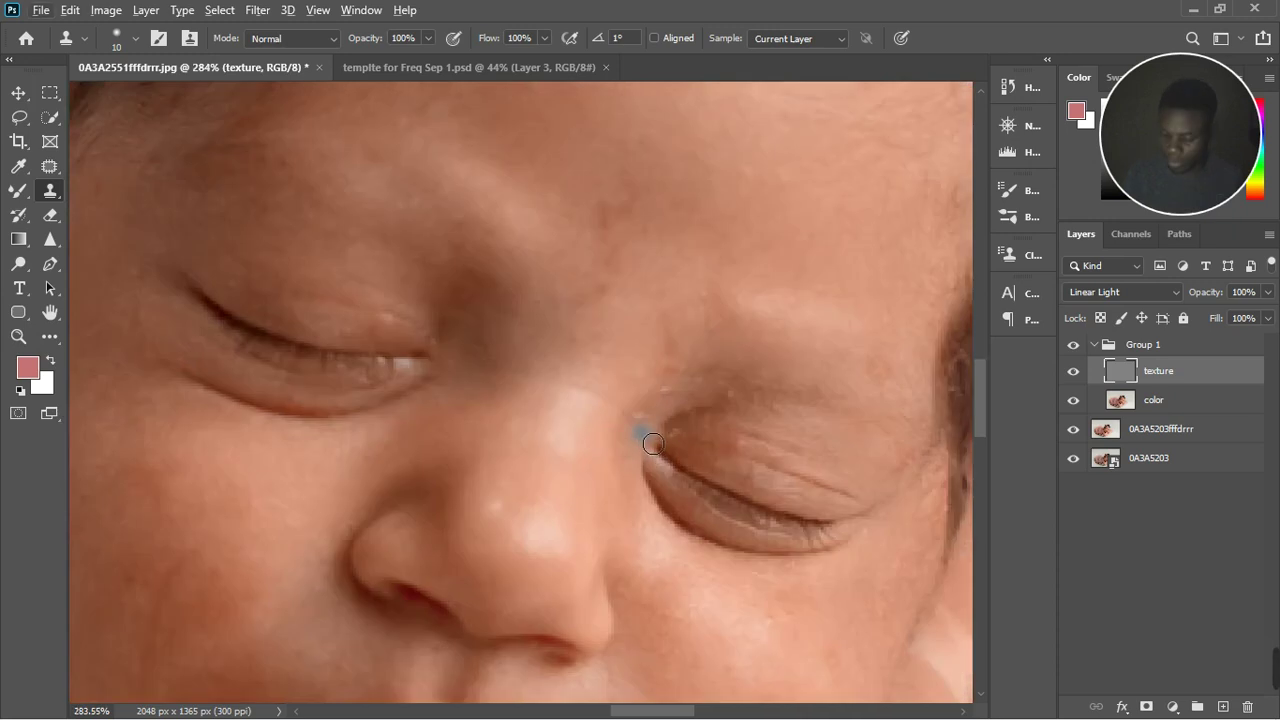
Step: Clone out the tiny bumps at the inner corner of the pillow-side eye and the spots around its outer brow
scroll(645, 446, down, 1)
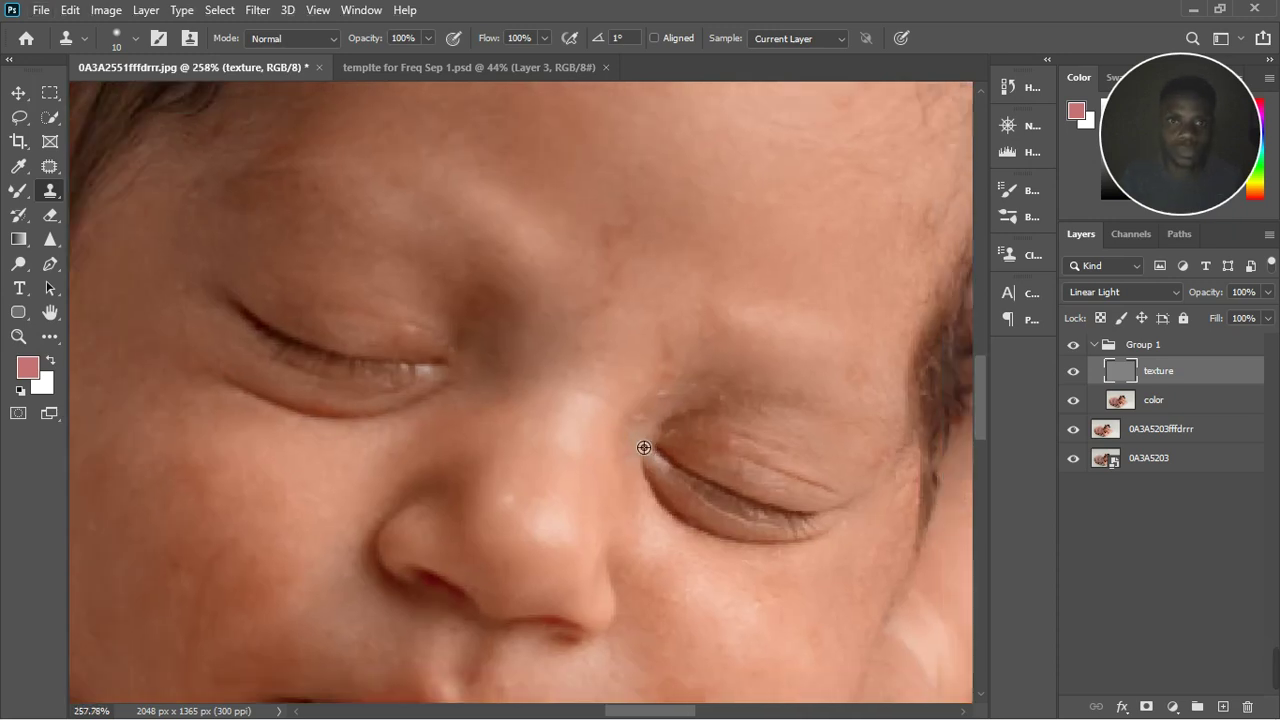
drag(650, 426, 662, 419)
click(685, 406)
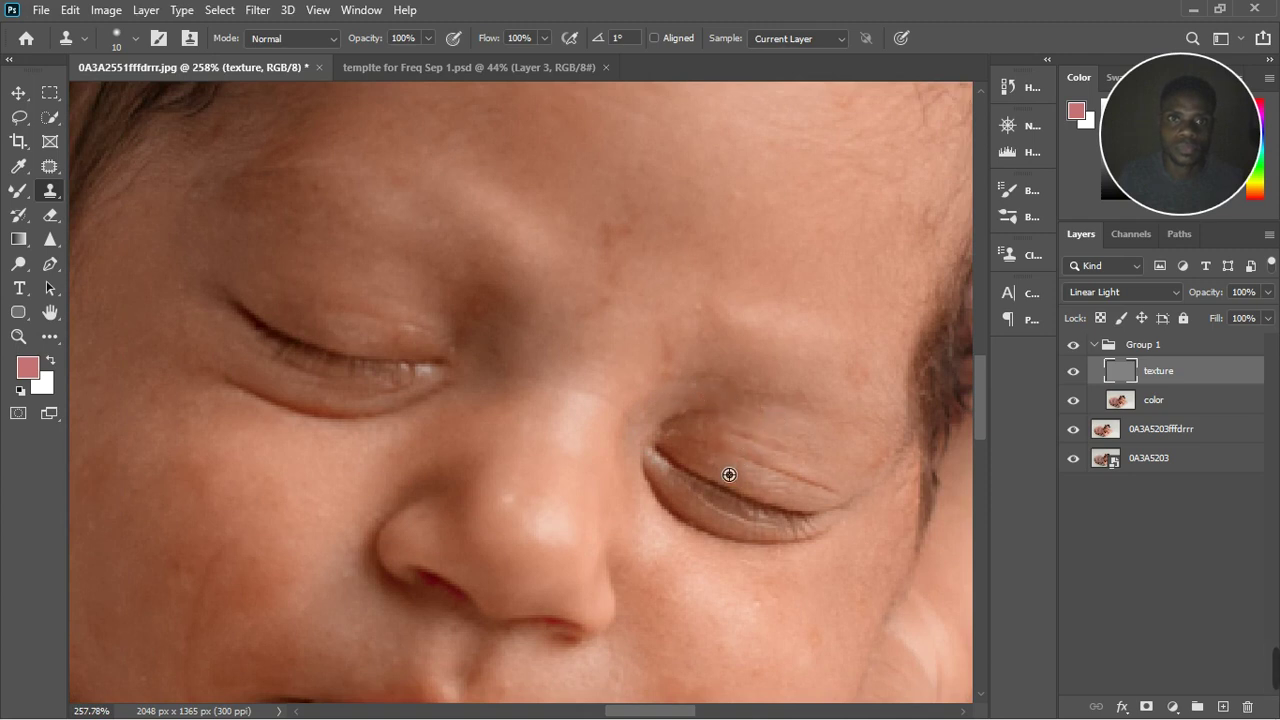
click(869, 391)
click(874, 386)
click(832, 302)
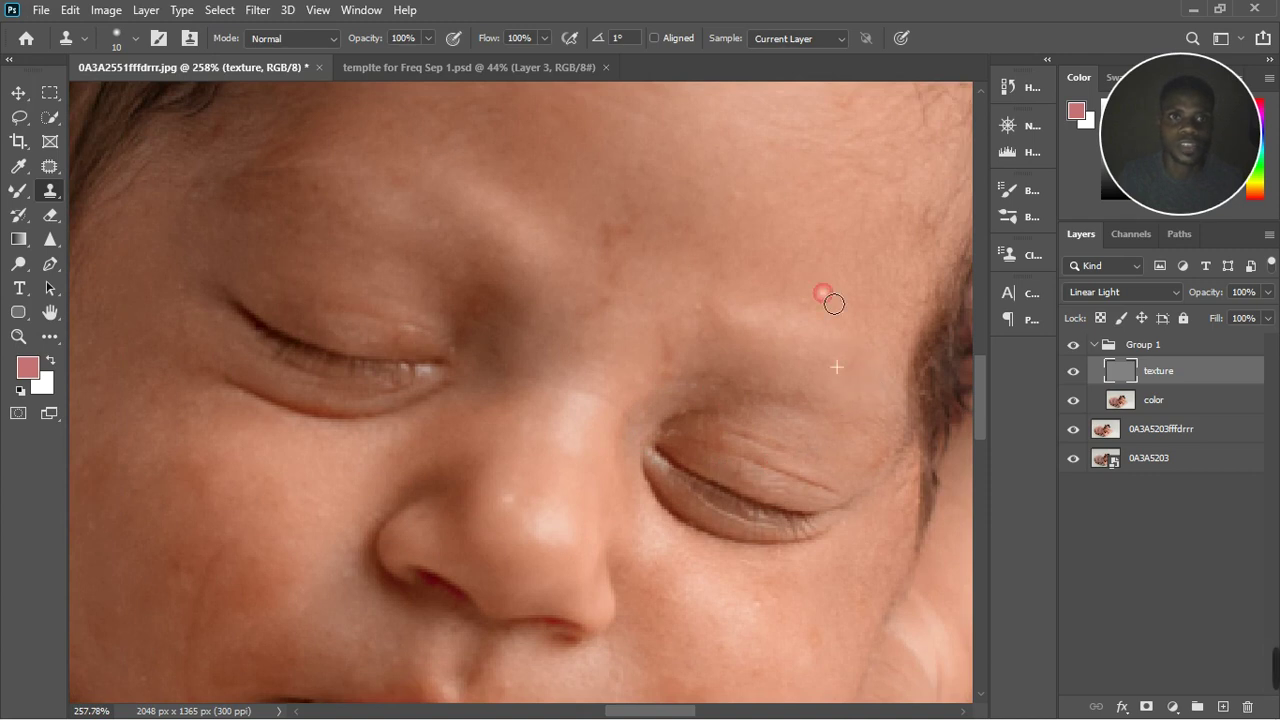
Step: Resample nearby skin and clone out the bumps around the inner end of the pillow-side brow and above the eye's inner corner
click(699, 302)
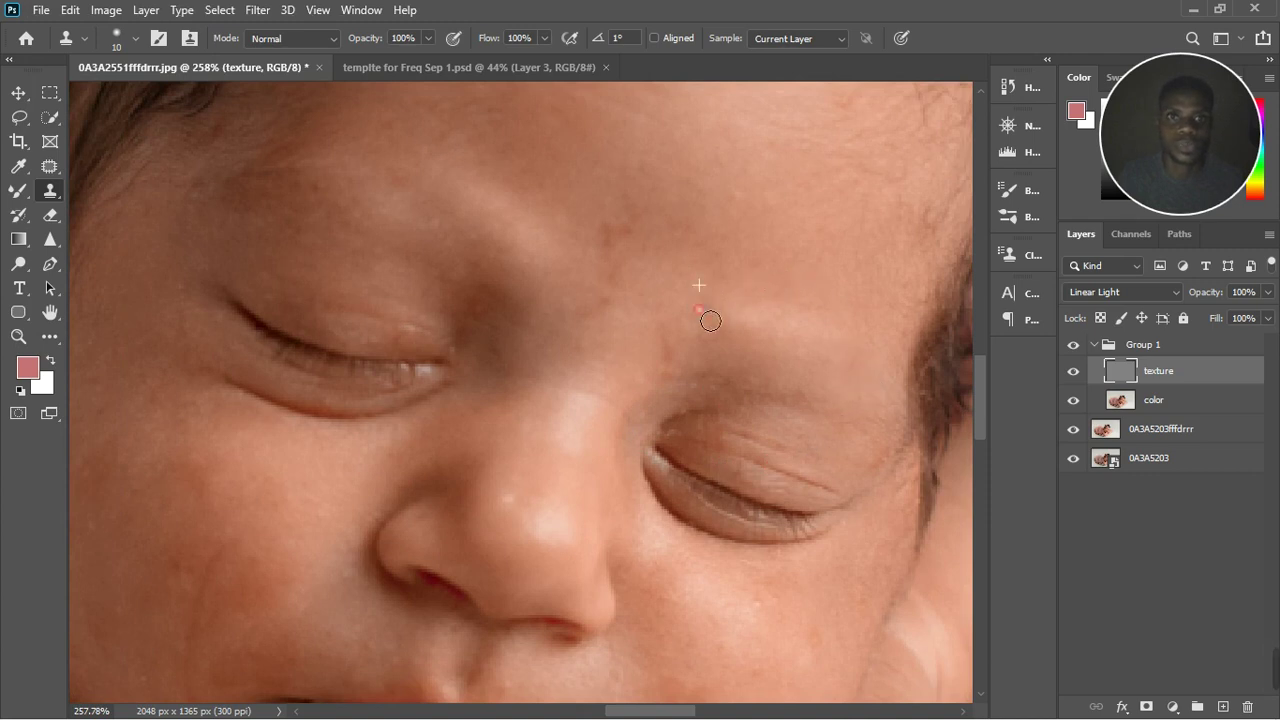
click(710, 322)
alt+click(731, 354)
click(725, 350)
click(672, 342)
alt+click(655, 356)
click(678, 363)
click(665, 387)
alt+click(666, 397)
click(658, 301)
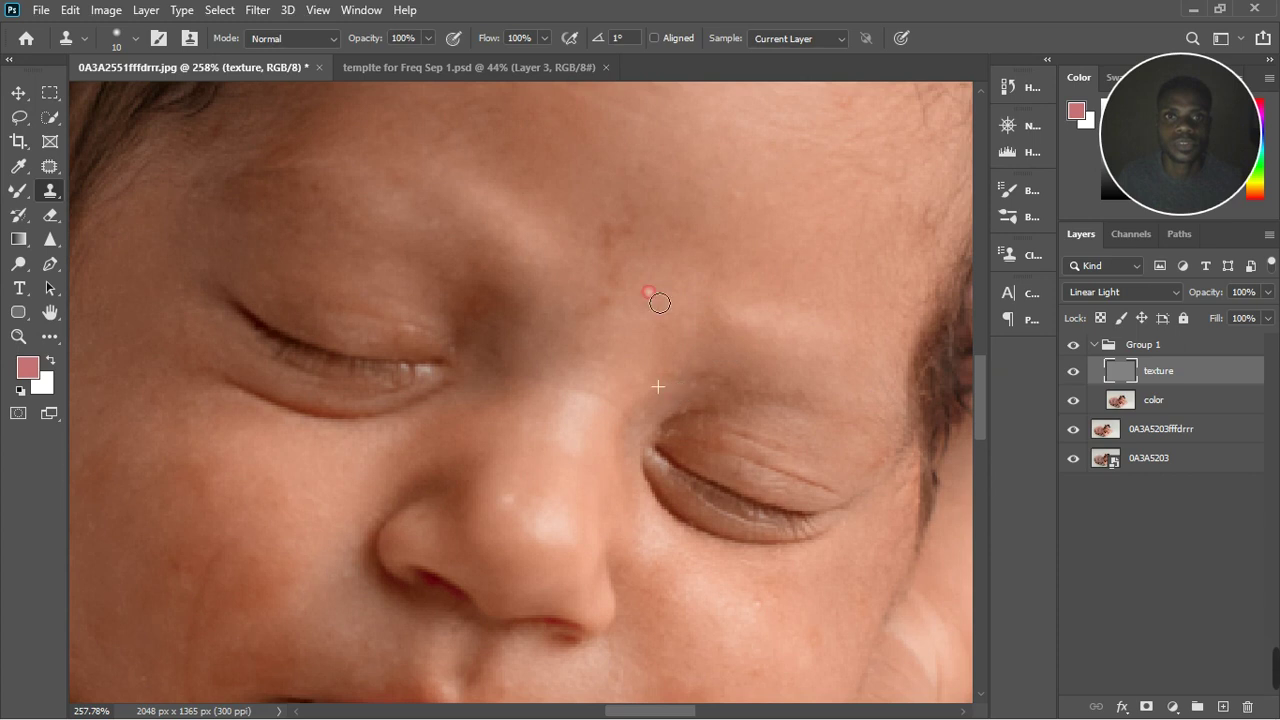
Step: Sample clean forehead skin and clone out the marks between the brows and just above the nose bridge
alt+click(608, 208)
click(609, 231)
click(620, 263)
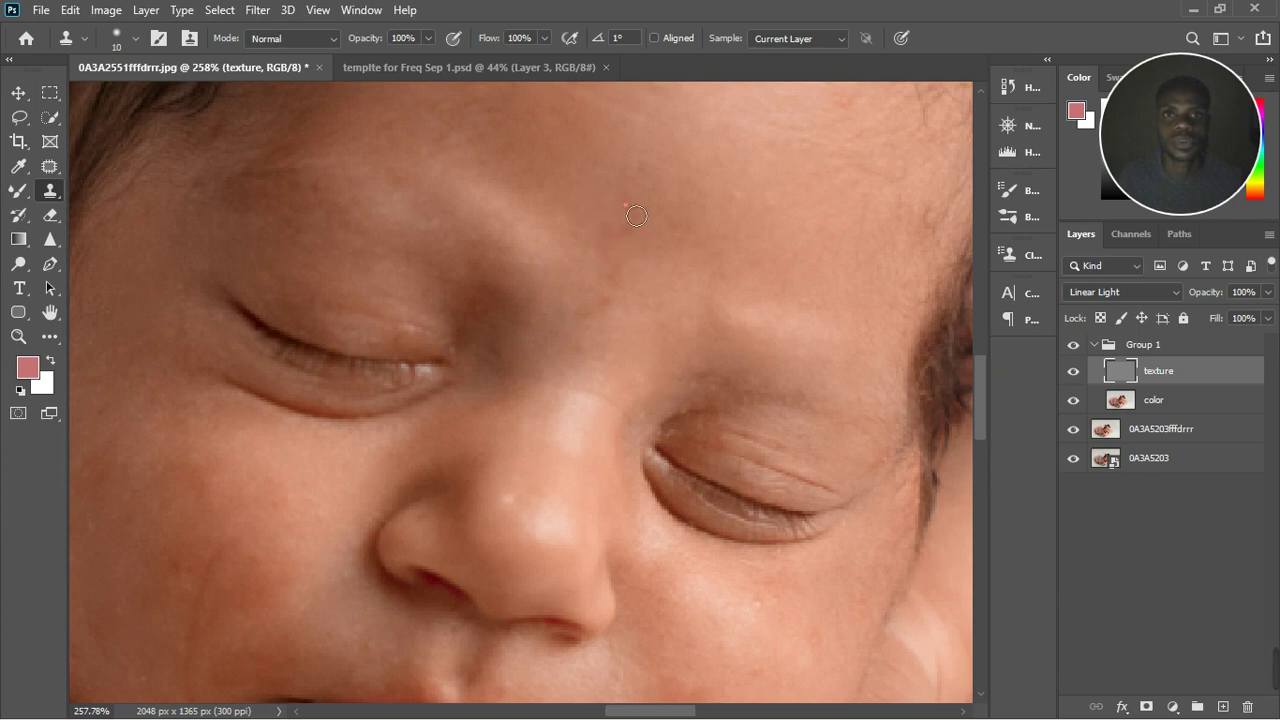
click(615, 217)
click(600, 316)
Step: Clone out the spots across the middle of the shoulder-side cheek, resampling skin beside them
click(269, 485)
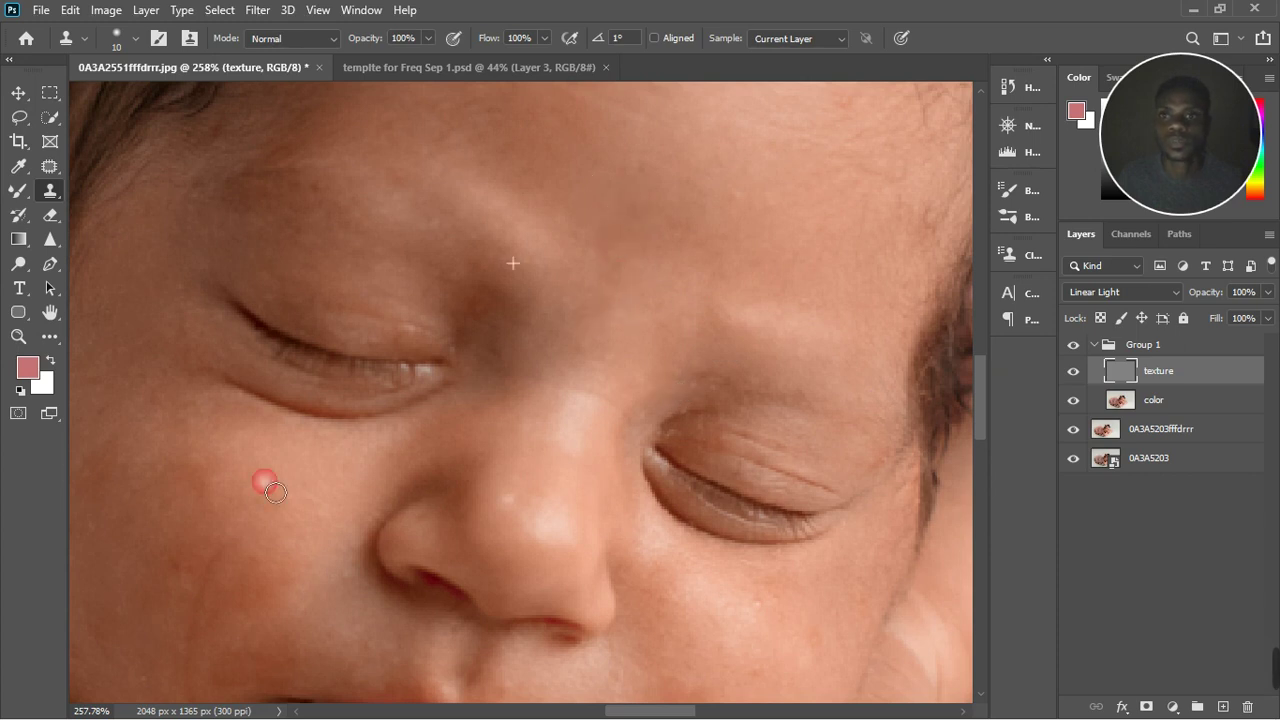
alt+click(208, 561)
click(181, 565)
scroll(197, 576, down, 2)
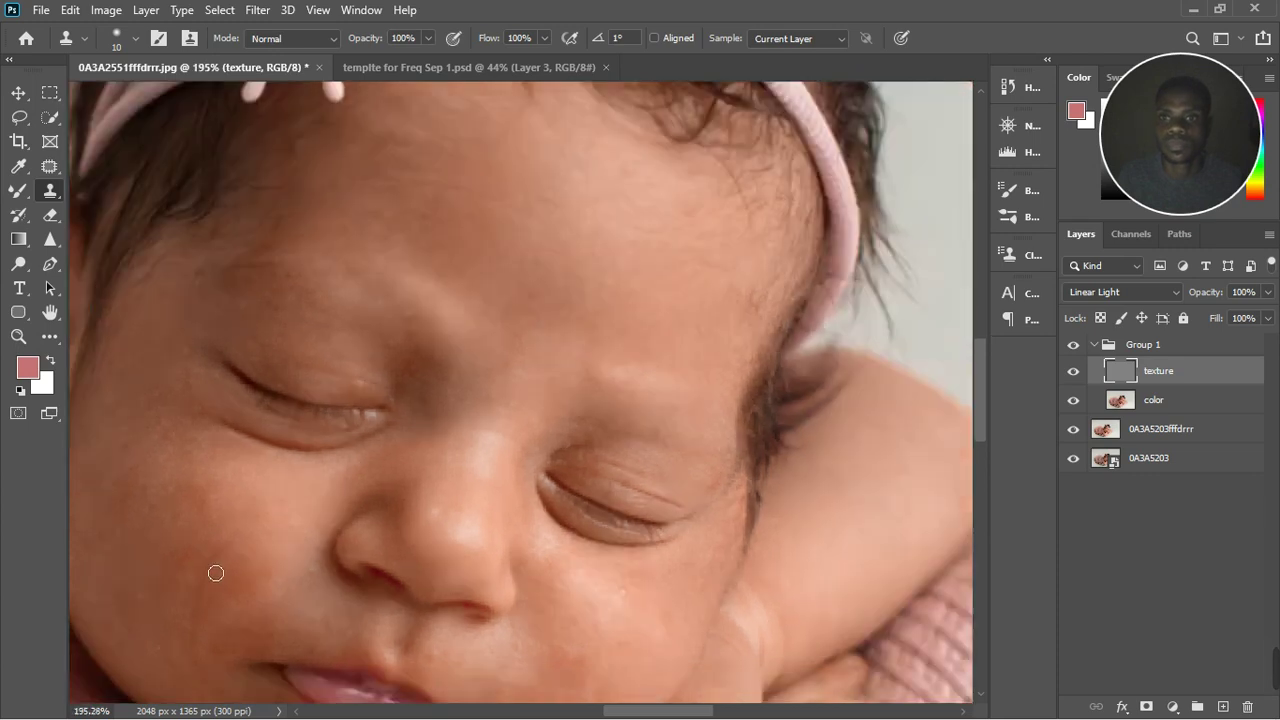
click(230, 560)
click(213, 584)
Step: Resample skin near the jaw and clone out the remaining spots on the lower part of the shoulder-side cheek
alt+click(188, 649)
click(182, 628)
click(196, 616)
click(194, 637)
click(199, 673)
click(232, 566)
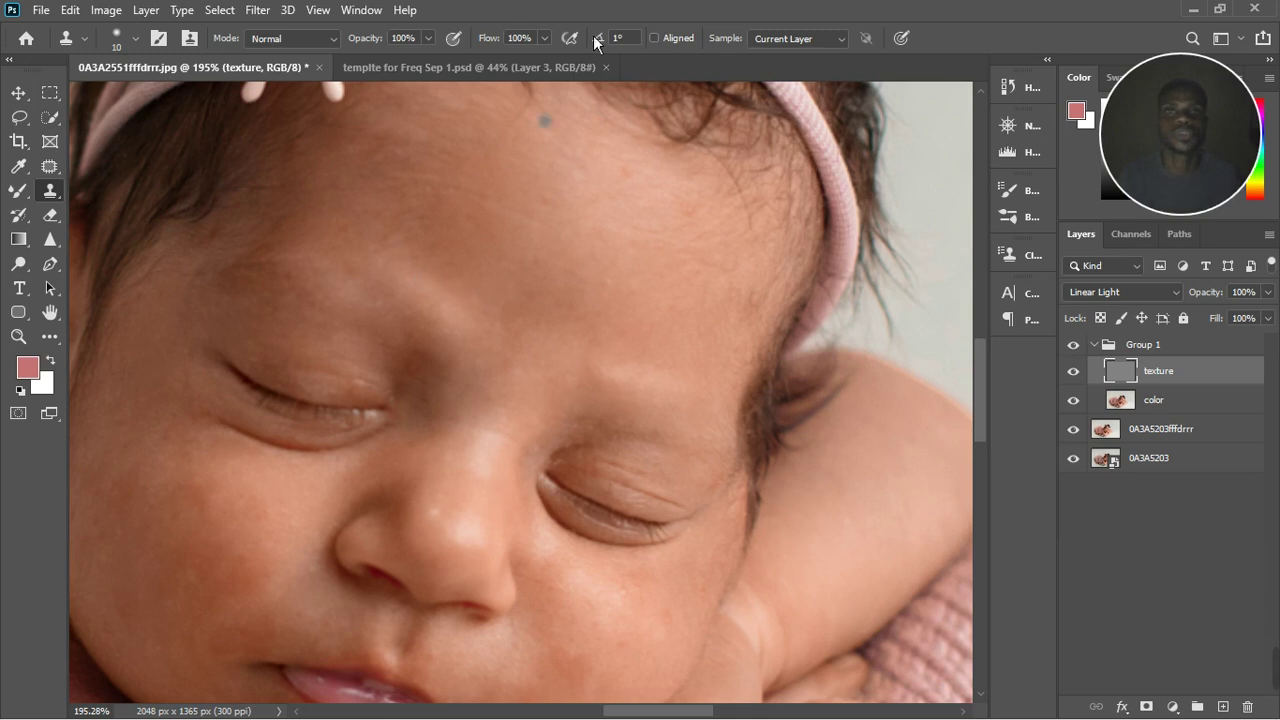
Step: Turn on aligned sampling for the Clone Stamp and dab over the forehead and along the shoulder-side brow
click(655, 39)
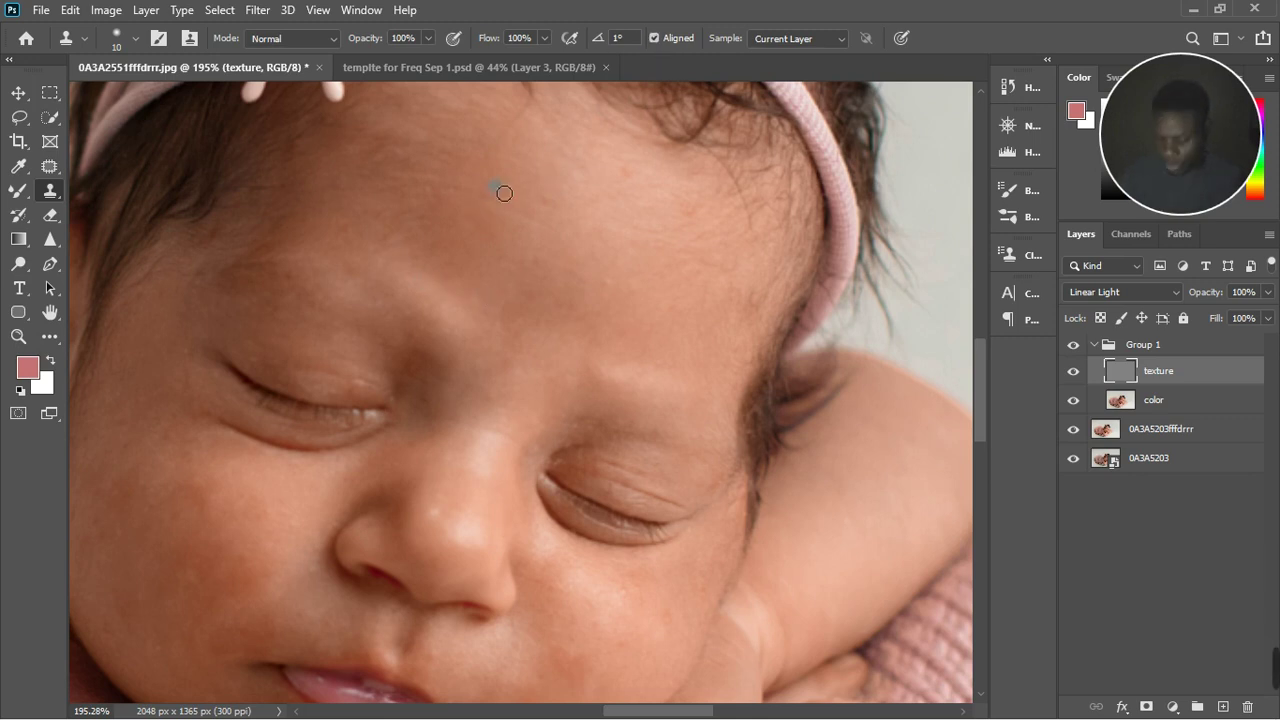
click(557, 197)
click(532, 235)
click(515, 265)
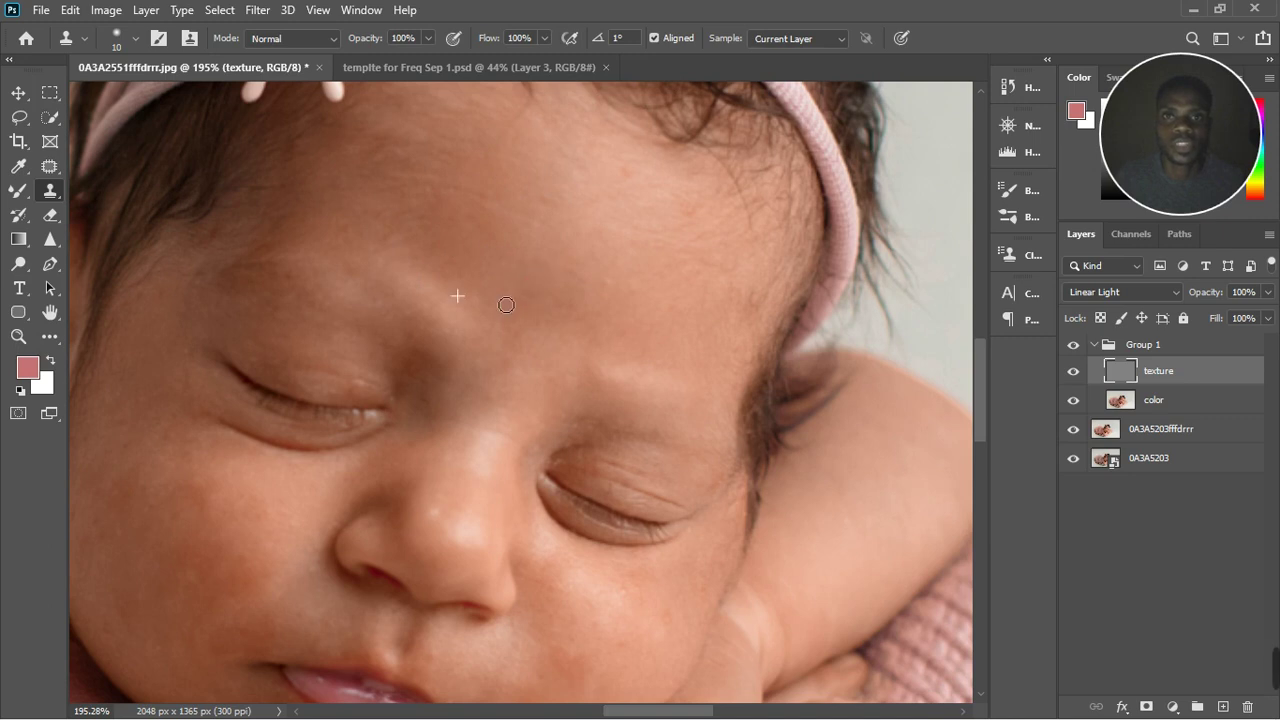
click(421, 289)
click(330, 259)
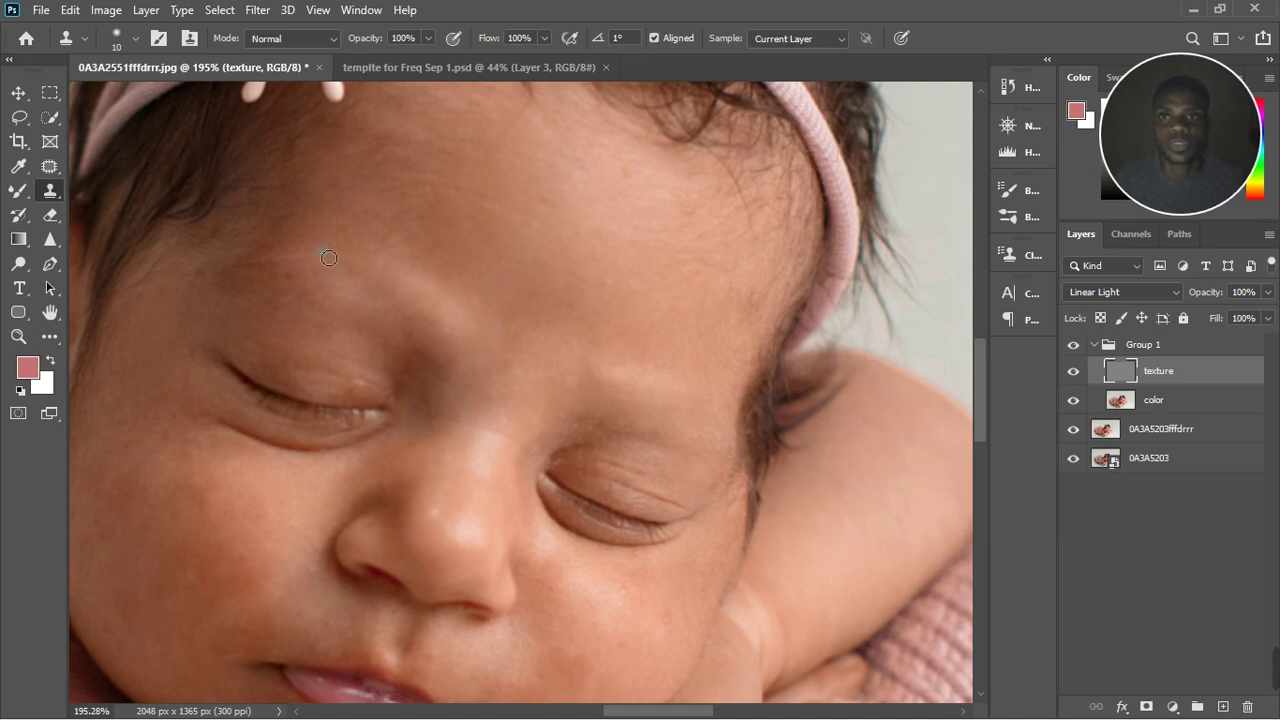
click(248, 261)
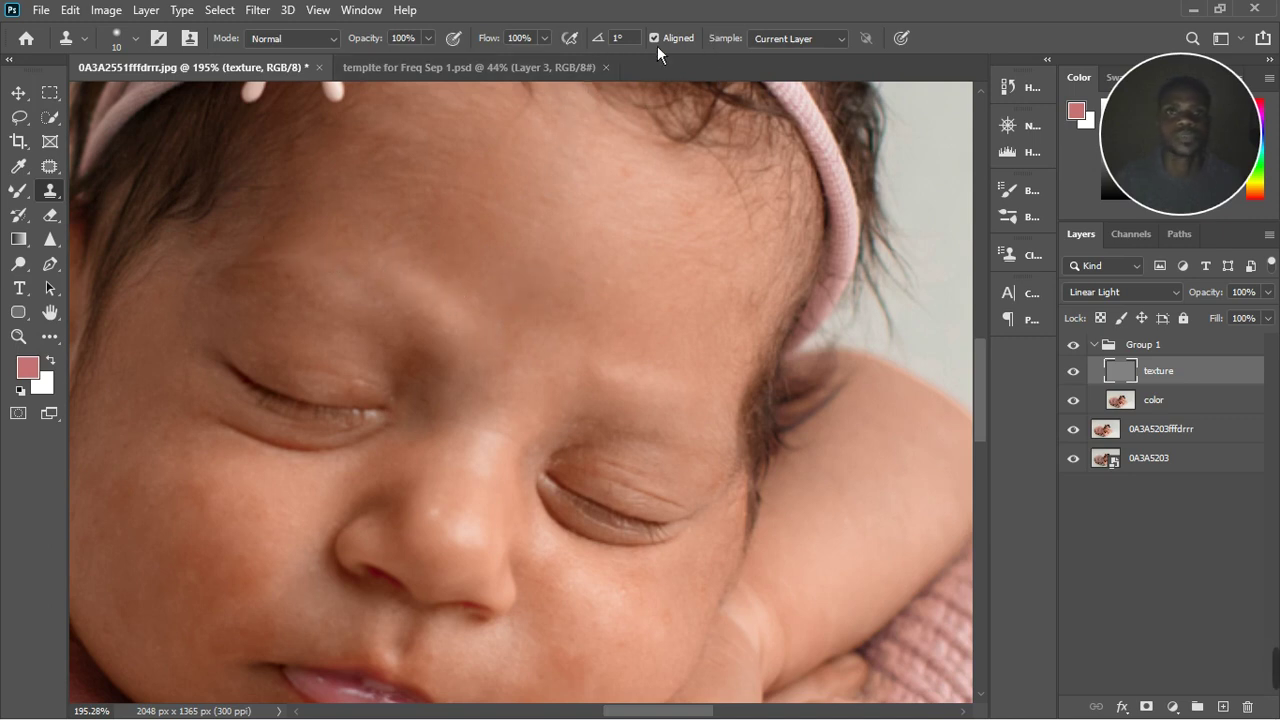
Step: Compare the face with and without the texture cleanup by switching the visibility of Group 1
scroll(627, 128, down, 3)
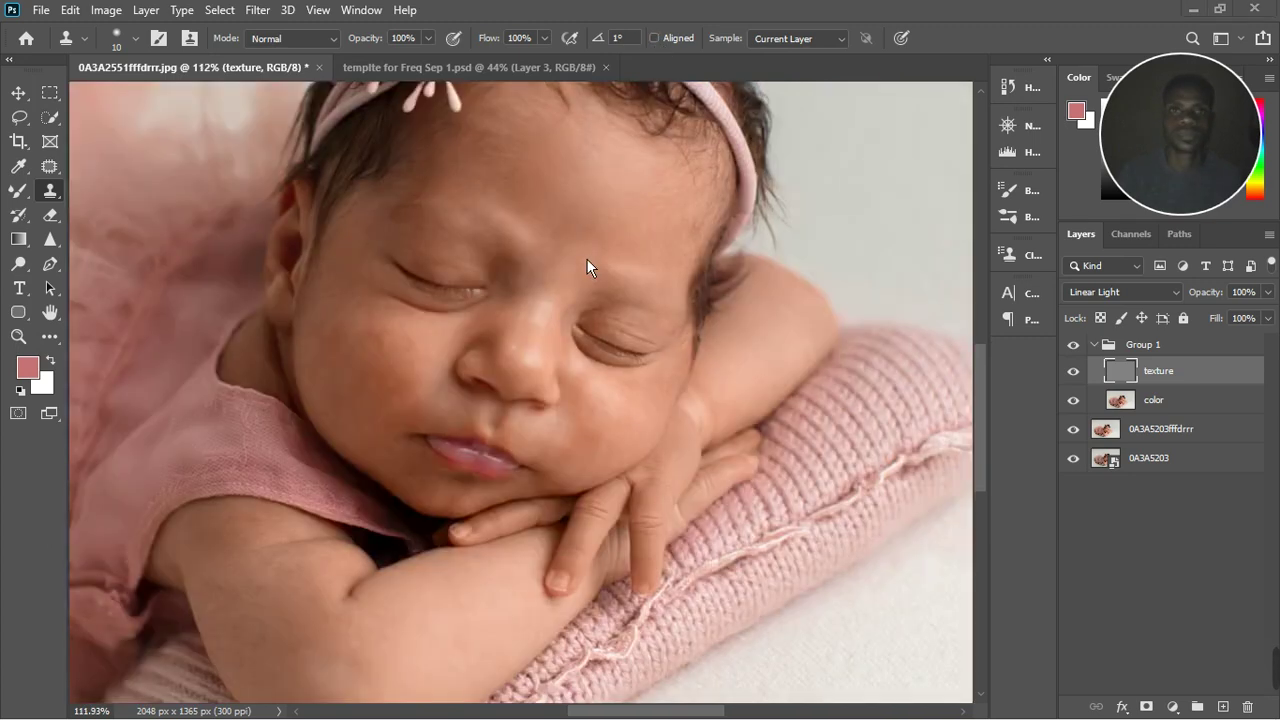
scroll(634, 272, down, 2)
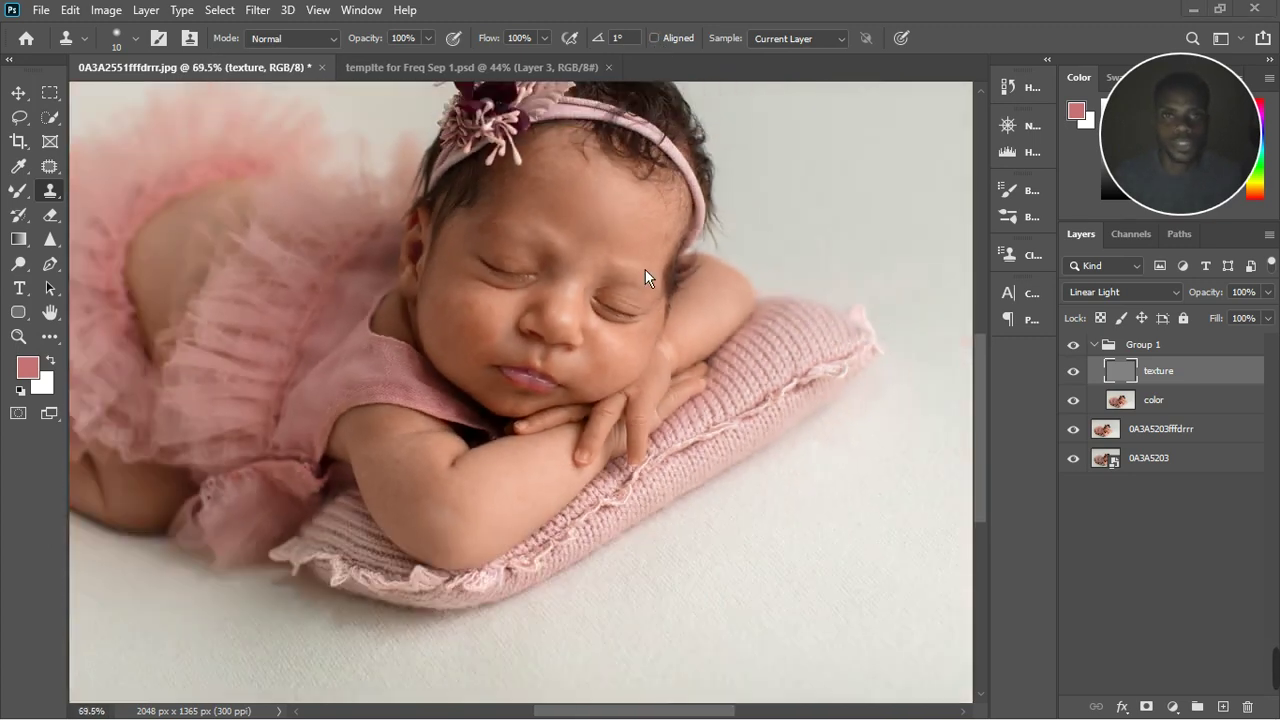
scroll(550, 230, up, 3)
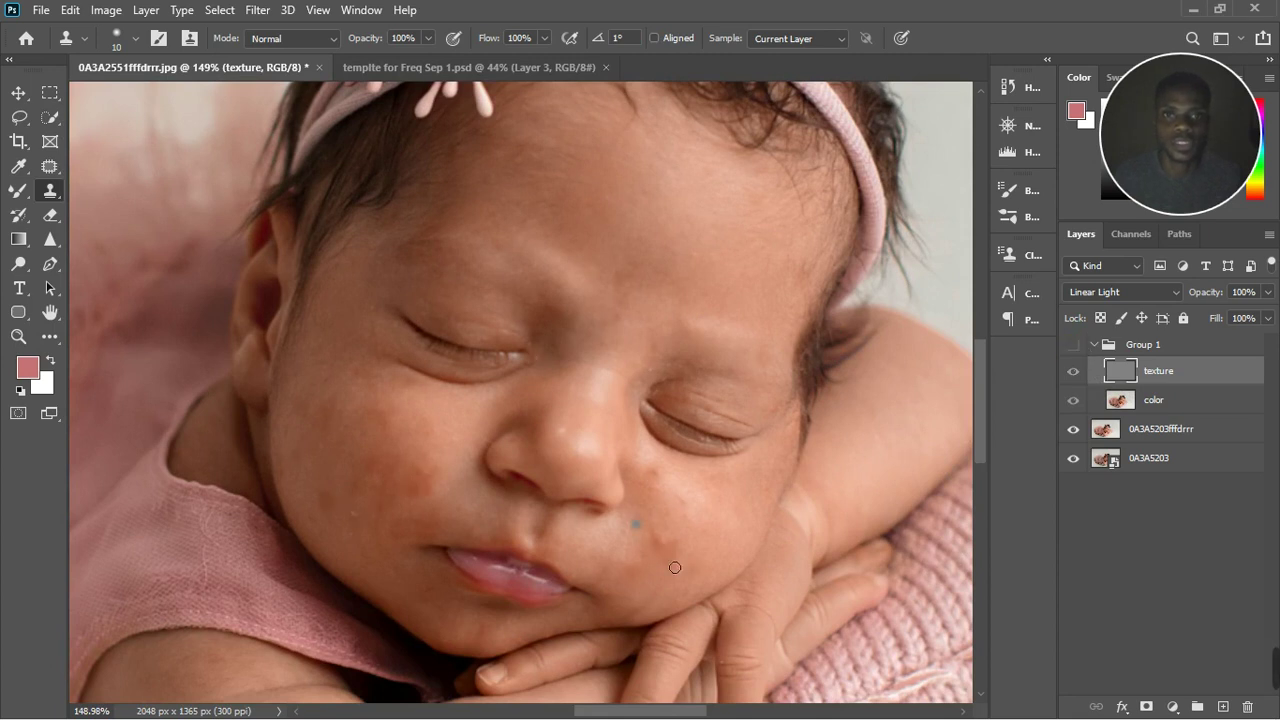
click(1075, 345)
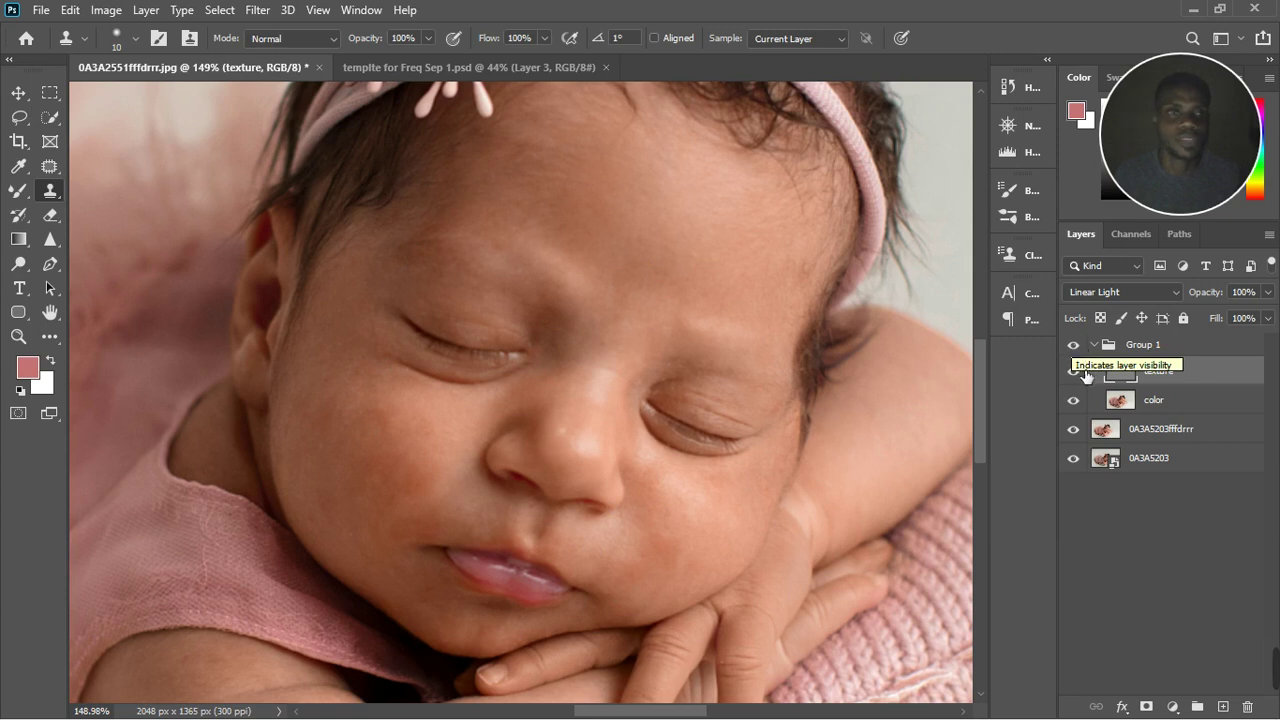
Step: On the color layer, blend the blotchy tones of the shoulder-side cheek with the Mixer Brush at size 50
click(1125, 402)
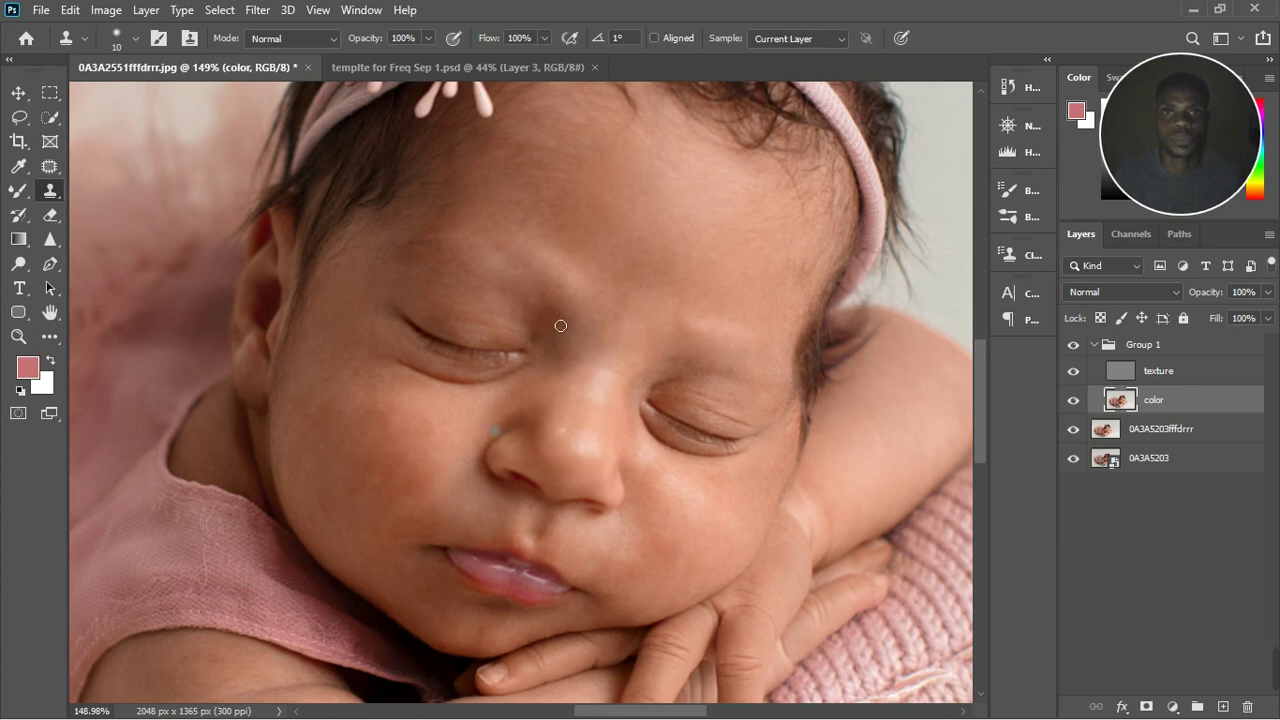
click(18, 190)
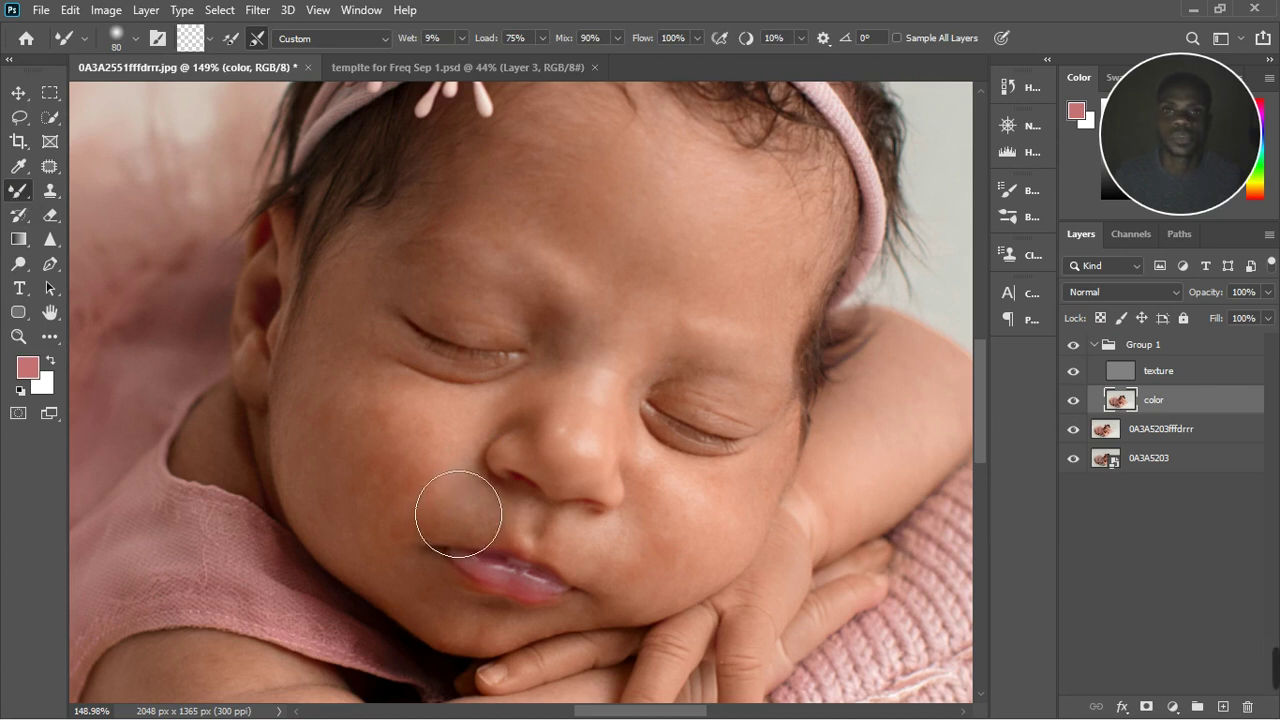
key(bracketleft)
key(bracketleft)
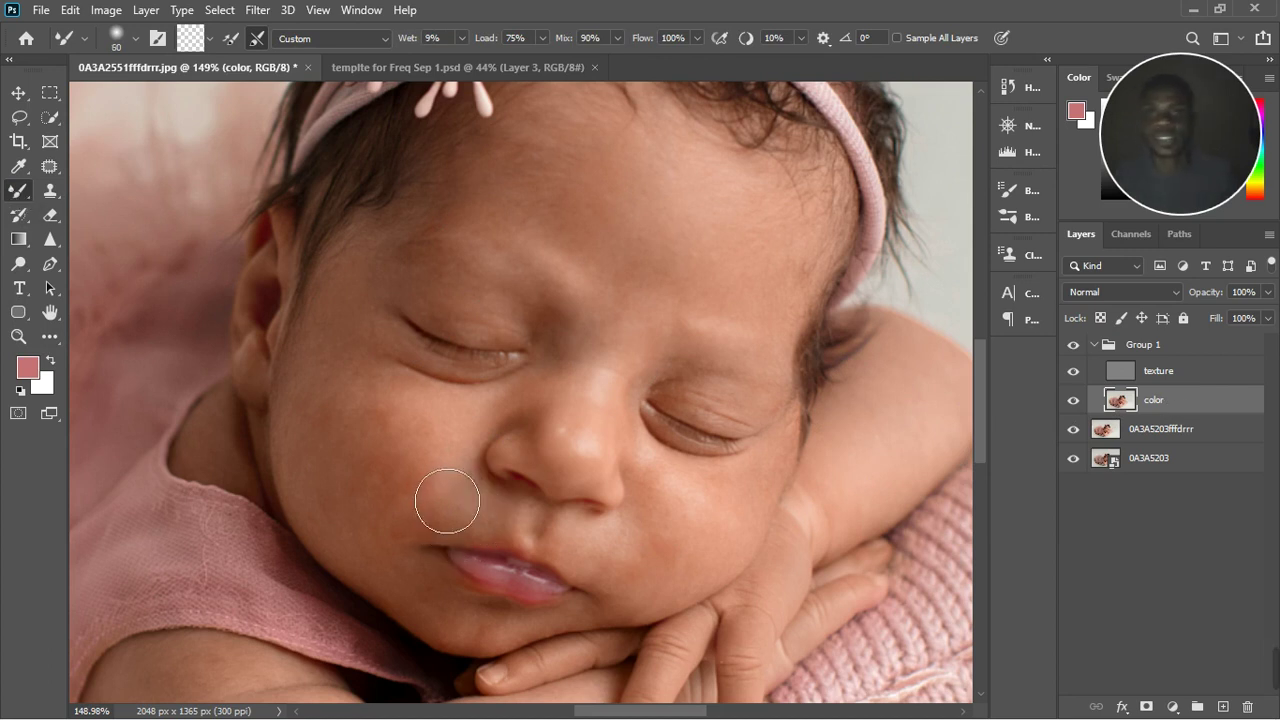
key(bracketleft)
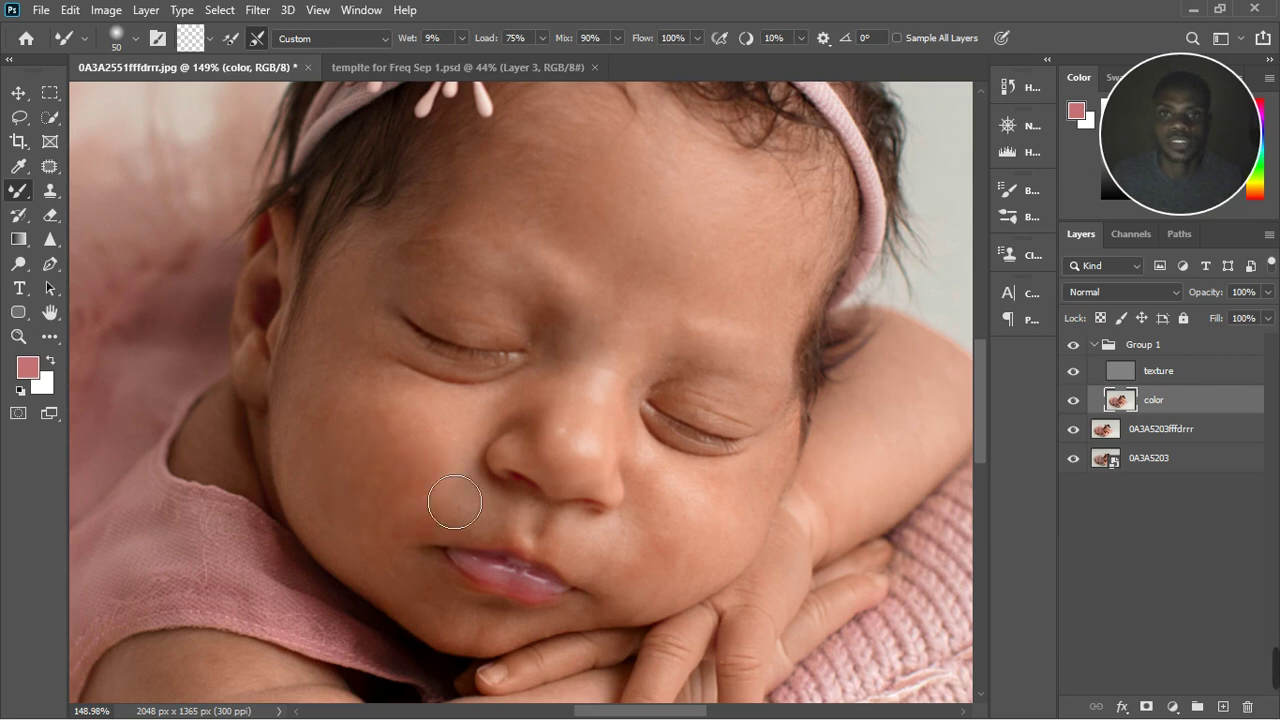
drag(380, 499, 388, 491)
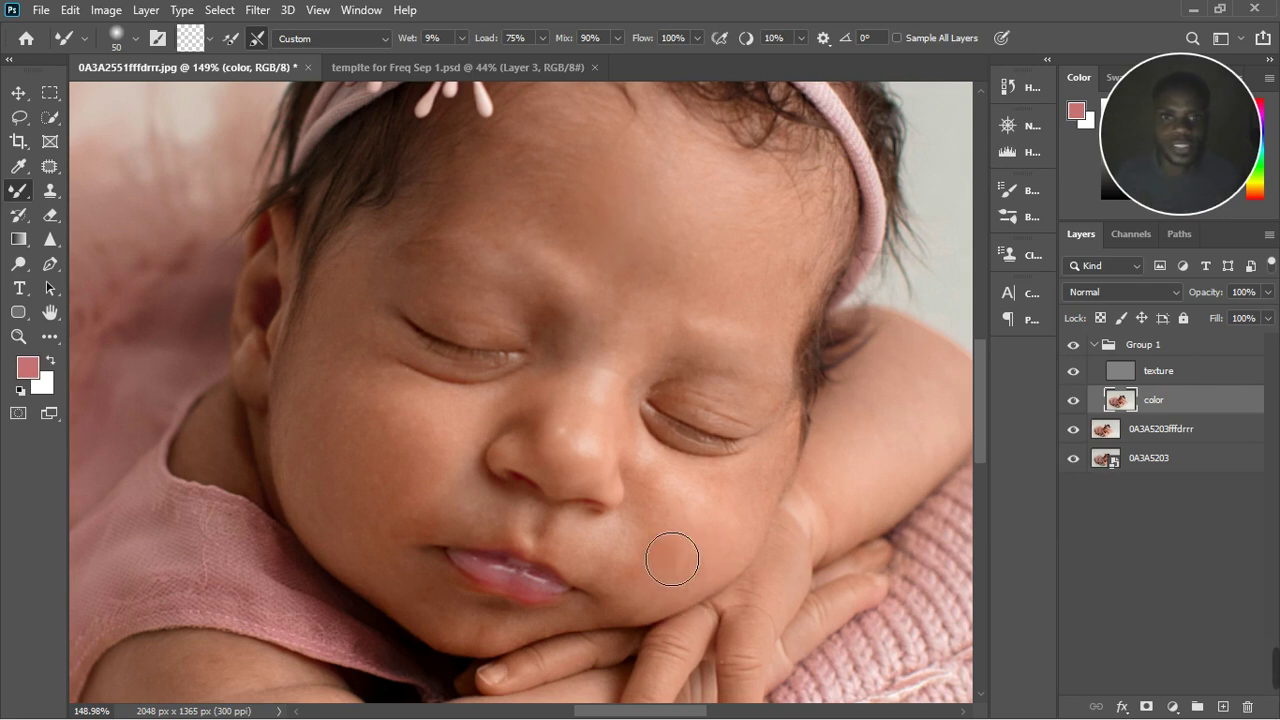
Step: Blend the uneven red tones across the pillow-side cheek down to the jaw with the Mixer Brush
click(704, 537)
mouse_move(731, 563)
mouse_down()
mouse_move(738, 506)
mouse_move(786, 495)
mouse_move(741, 512)
mouse_move(786, 496)
mouse_move(737, 501)
mouse_move(787, 504)
mouse_move(755, 519)
mouse_move(788, 500)
mouse_up()
mouse_move(724, 539)
mouse_down()
mouse_move(677, 563)
mouse_move(671, 531)
mouse_move(677, 576)
mouse_up()
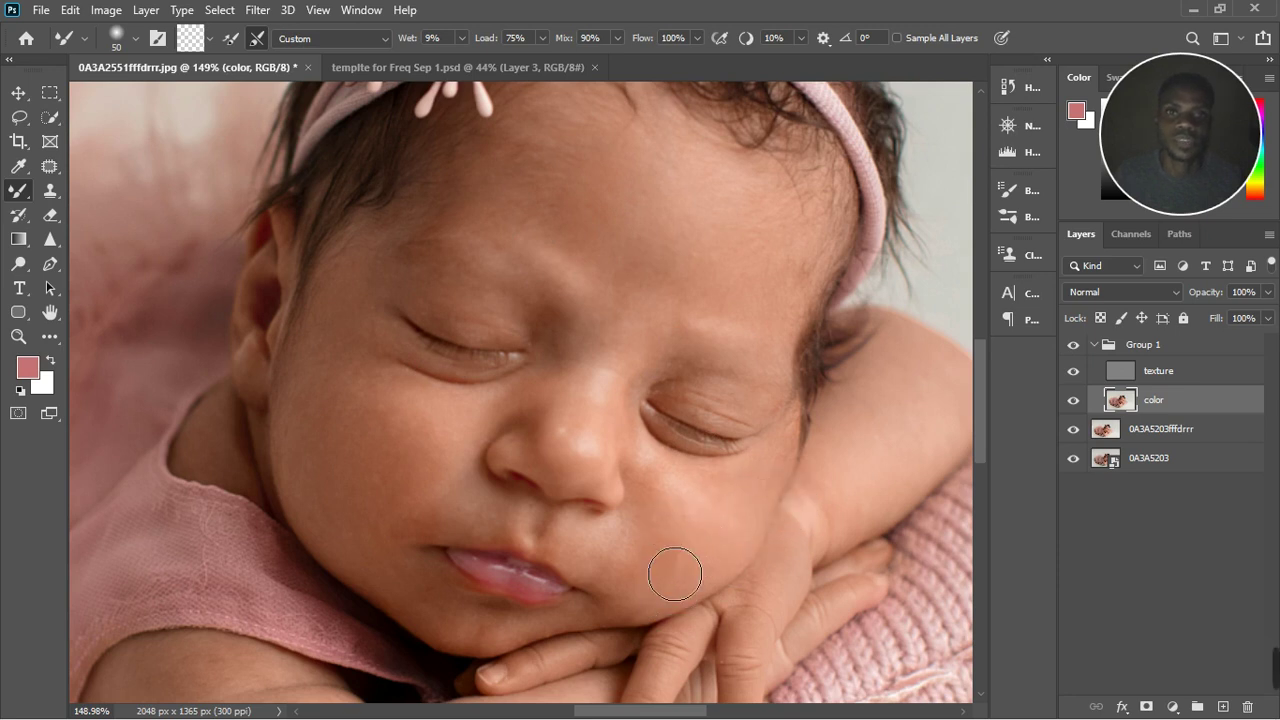
mouse_move(684, 519)
mouse_down()
mouse_move(676, 578)
mouse_move(690, 531)
mouse_up()
mouse_move(704, 576)
mouse_down()
mouse_move(759, 575)
mouse_move(704, 612)
mouse_up()
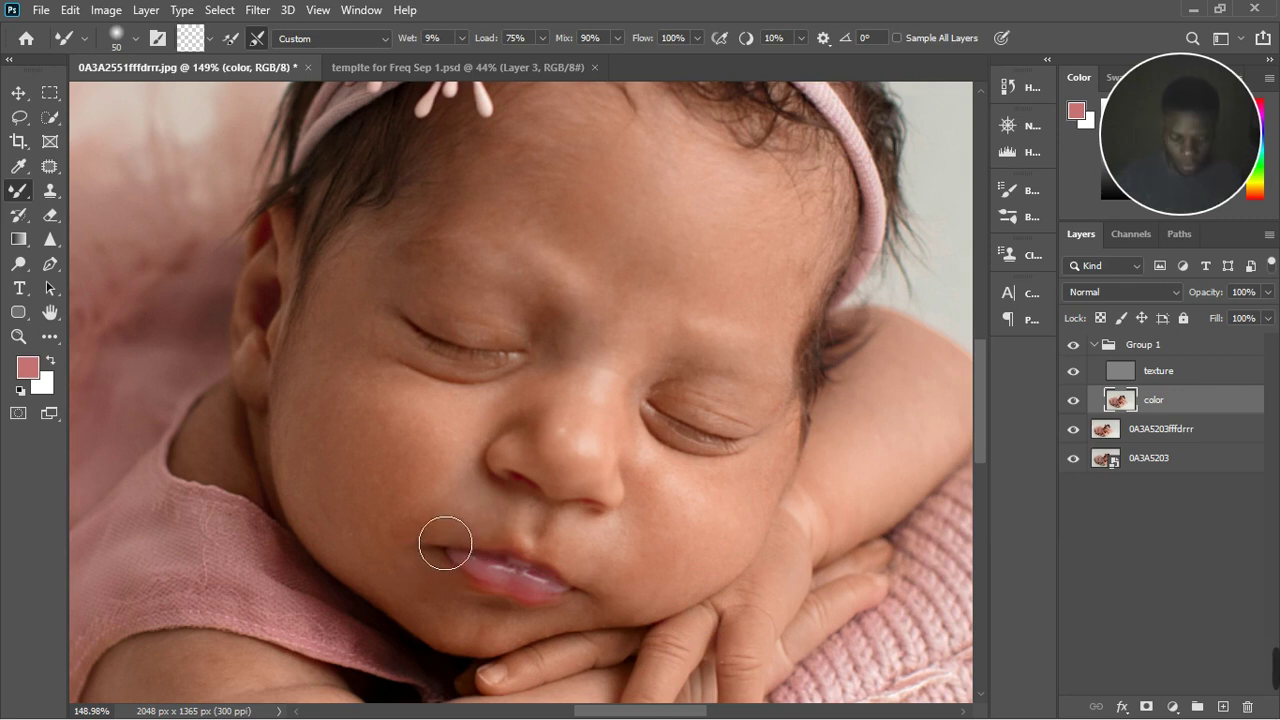
Step: Reduce the Mixer Brush to size 35 and blend the skin tones above the upper lip near the shoulder-side mouth corner
key(bracketleft)
key(bracketleft)
key(bracketleft)
key(bracketleft)
key(bracketleft)
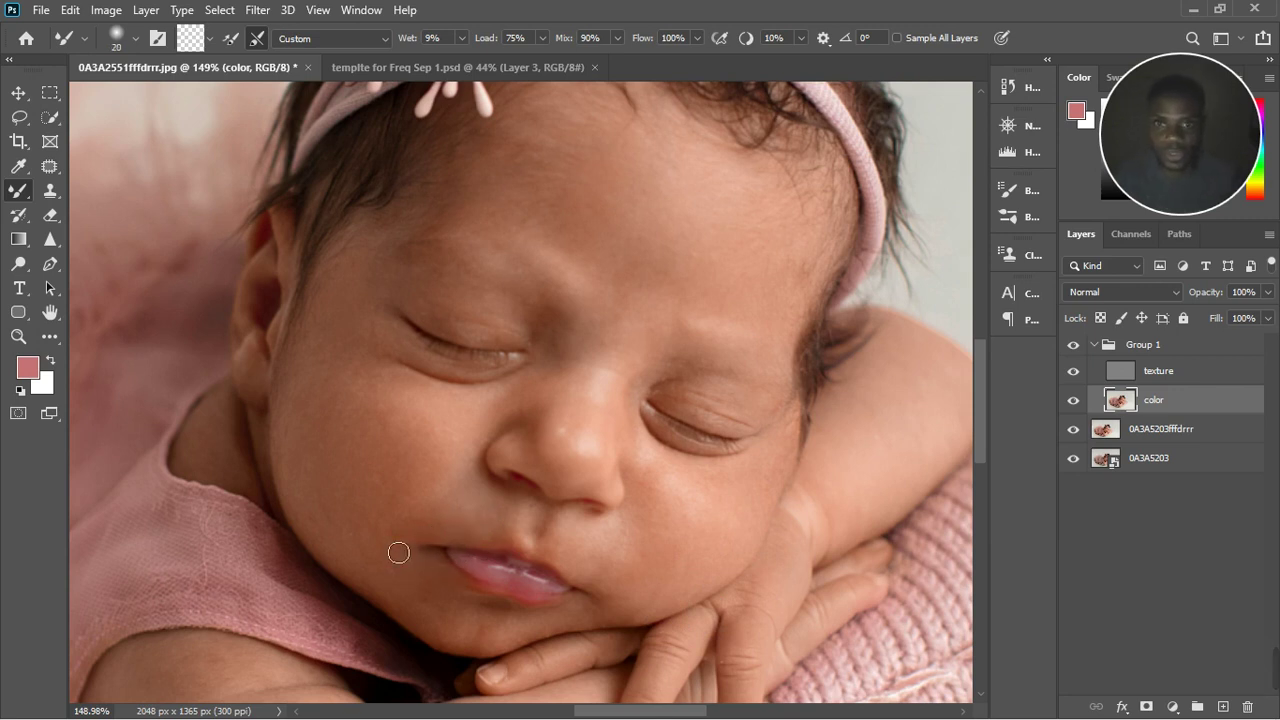
key(bracketleft)
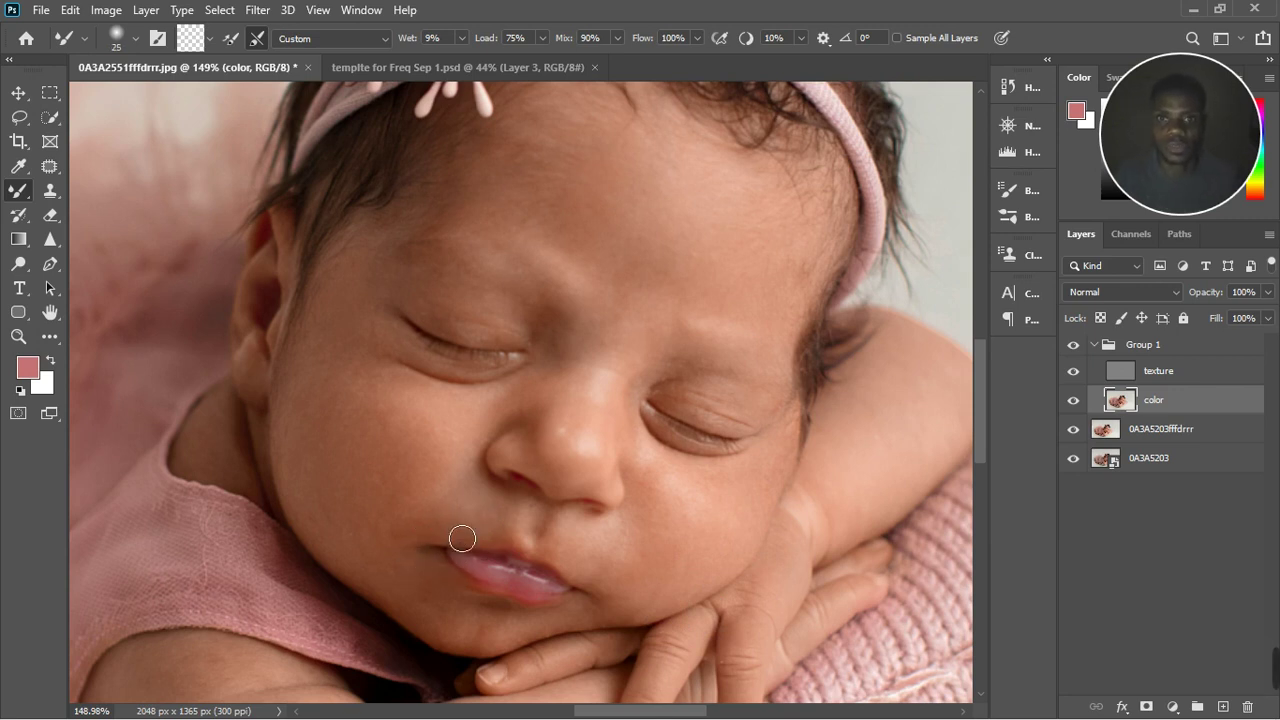
key(bracketright)
key(bracketright)
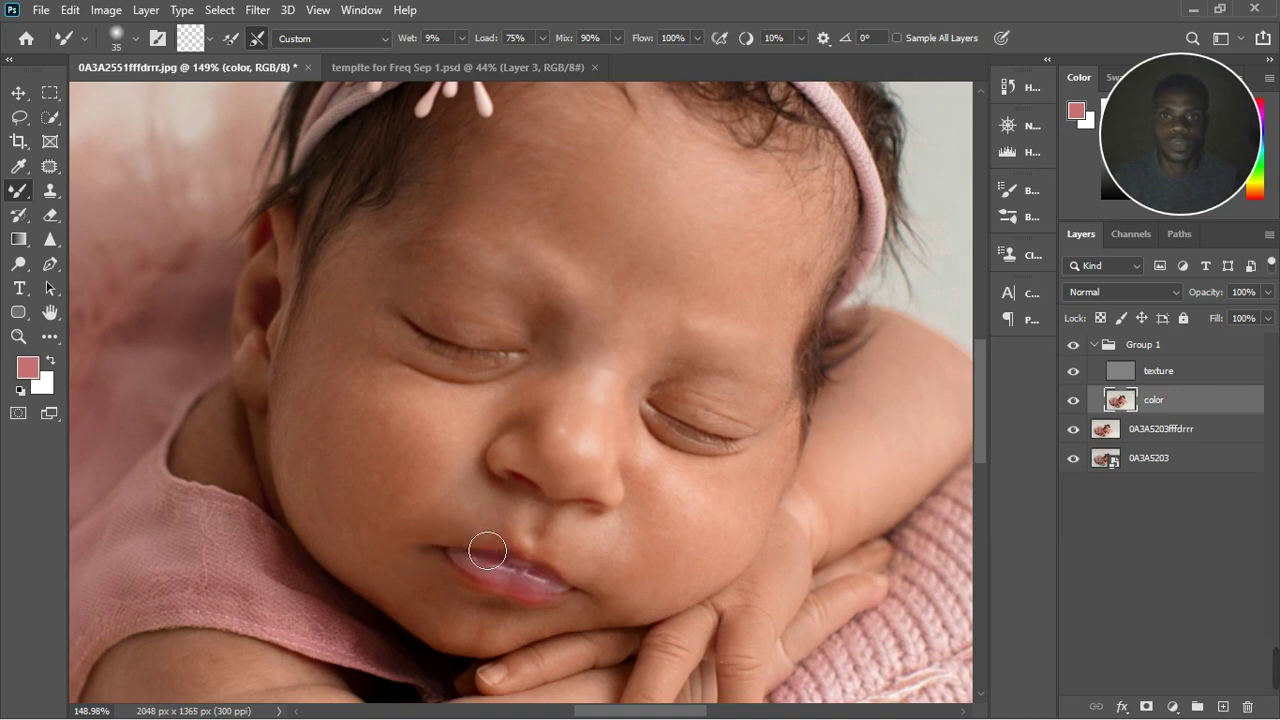
drag(479, 526, 481, 538)
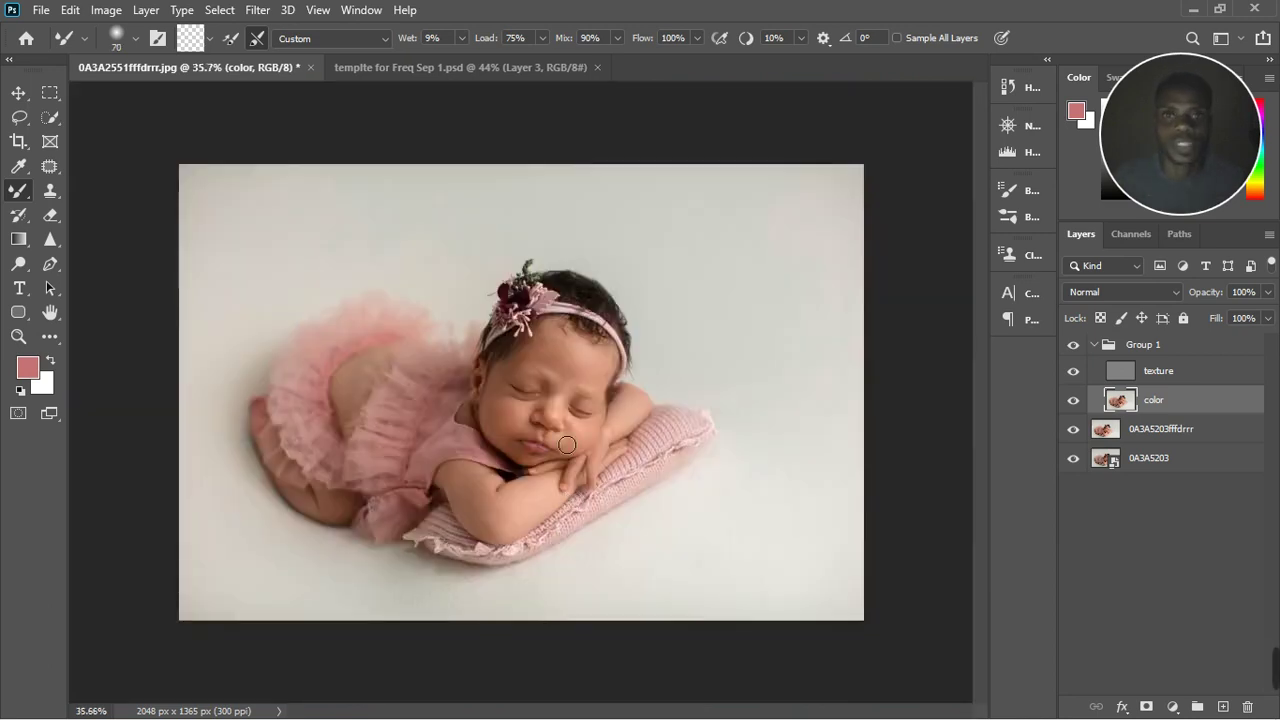
Step: Compare the whole photo before and after the retouch by toggling Group 1's visibility, leaving the group shown
scroll(500, 346, up, 2)
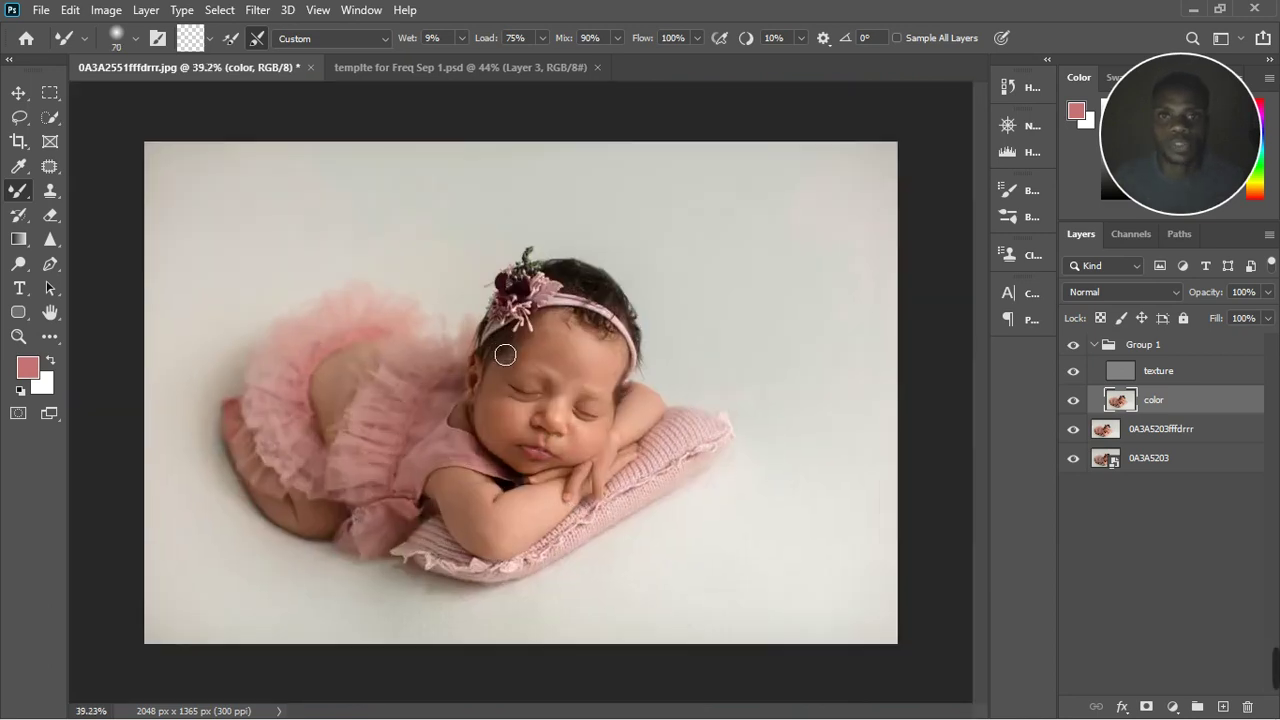
click(1075, 348)
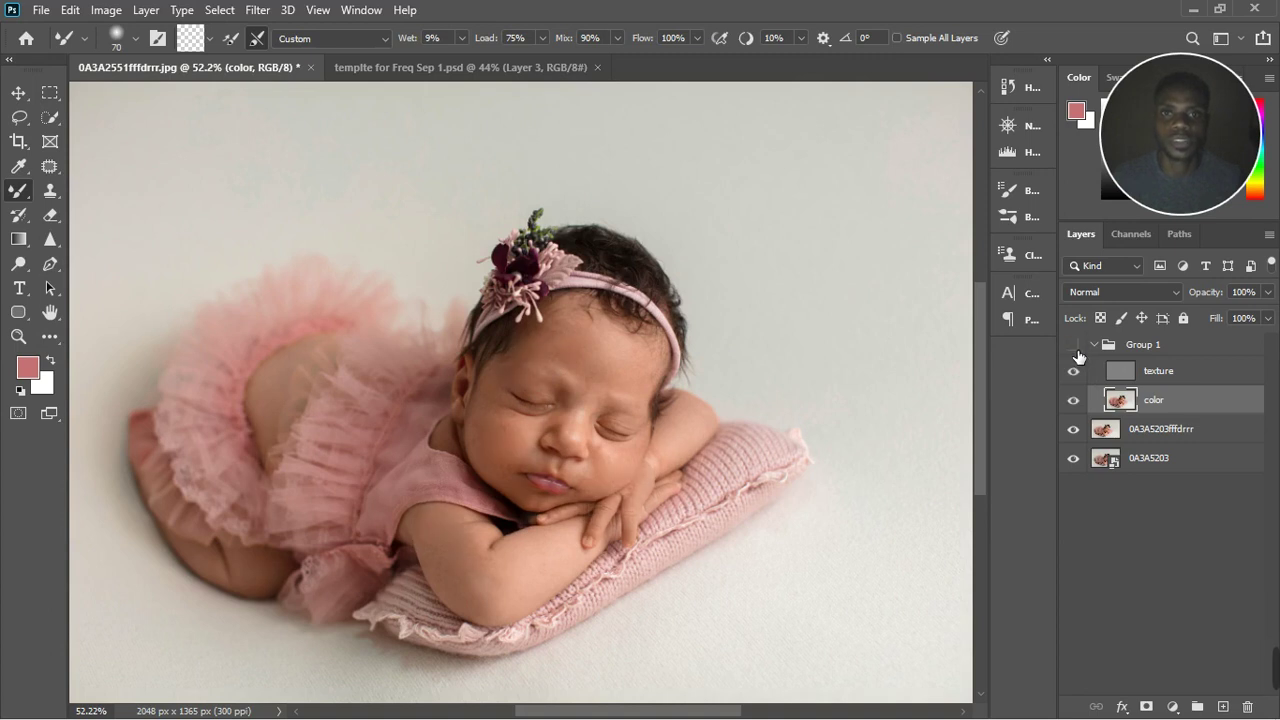
click(1075, 348)
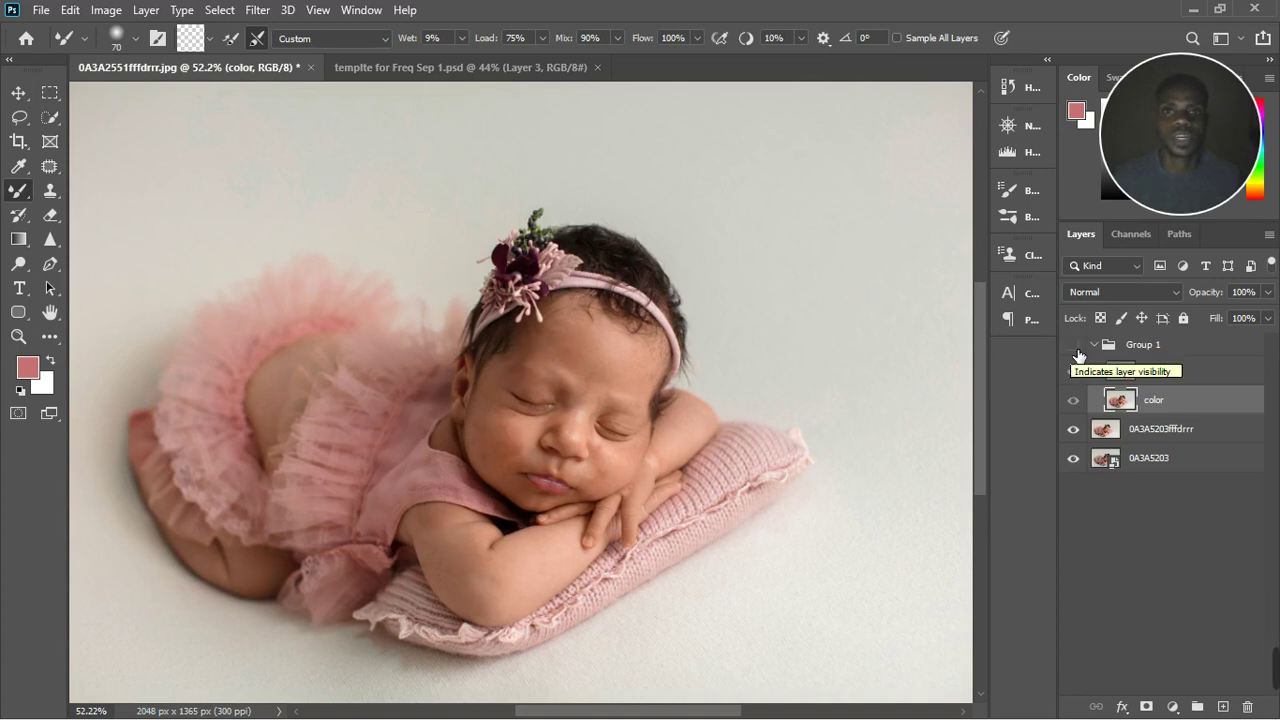
click(1076, 350)
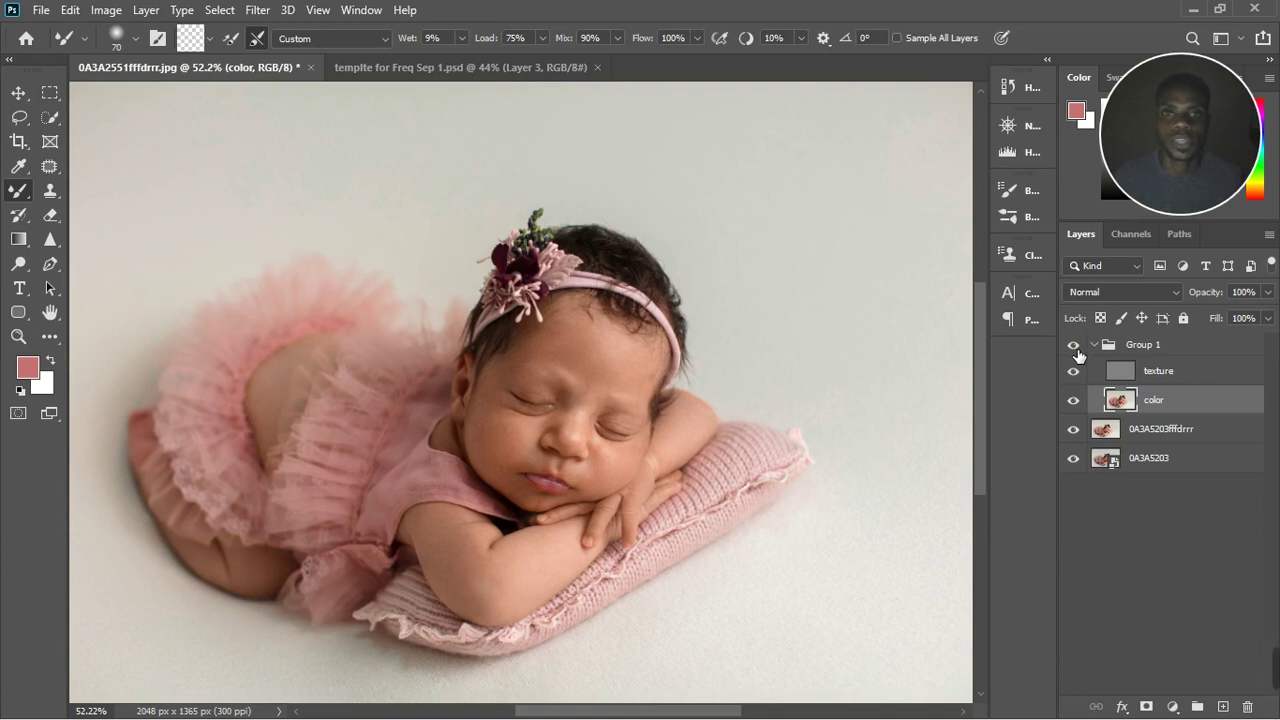
click(1077, 353)
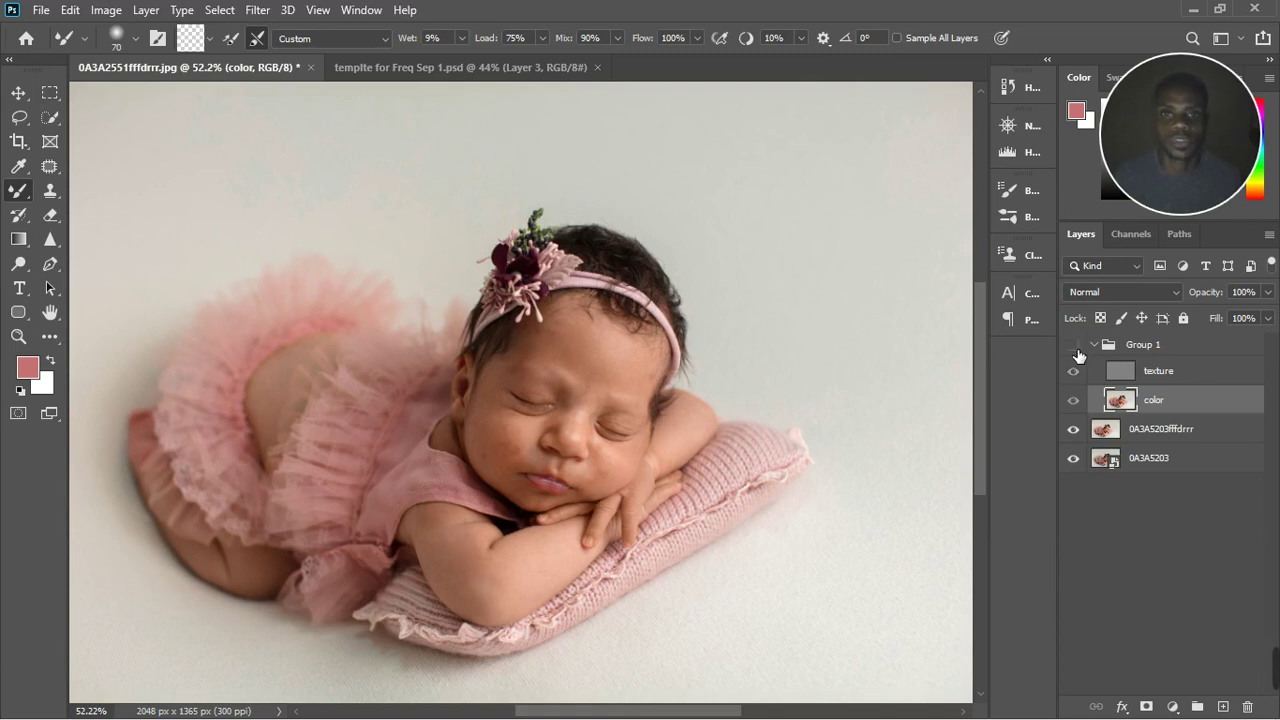
click(1077, 351)
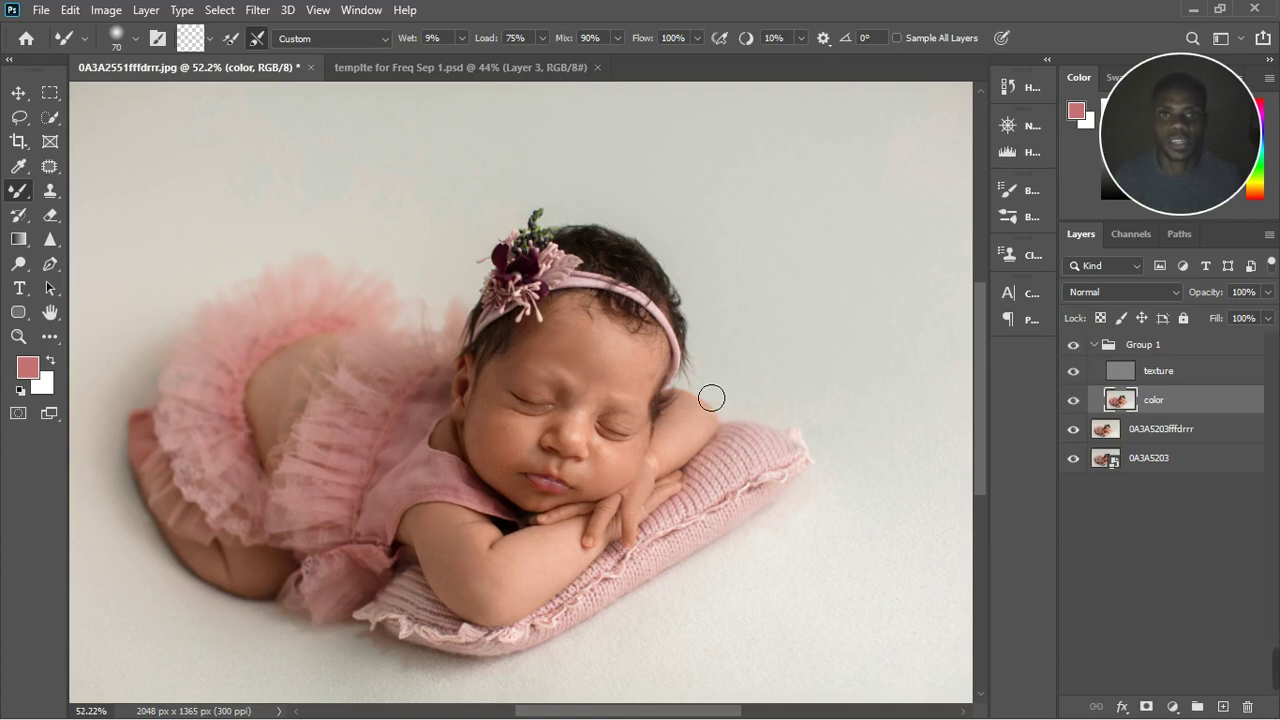
scroll(841, 339, down, 2)
scroll(312, 430, up, 3)
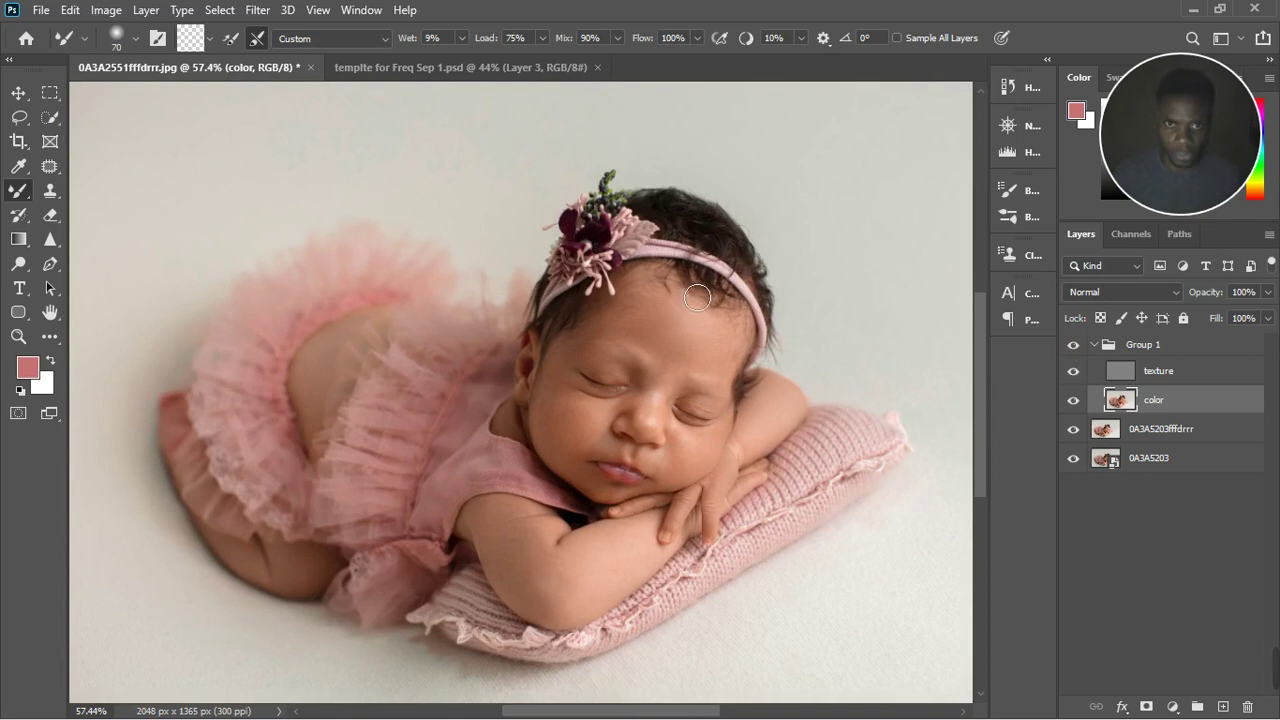
scroll(697, 295, down, 1)
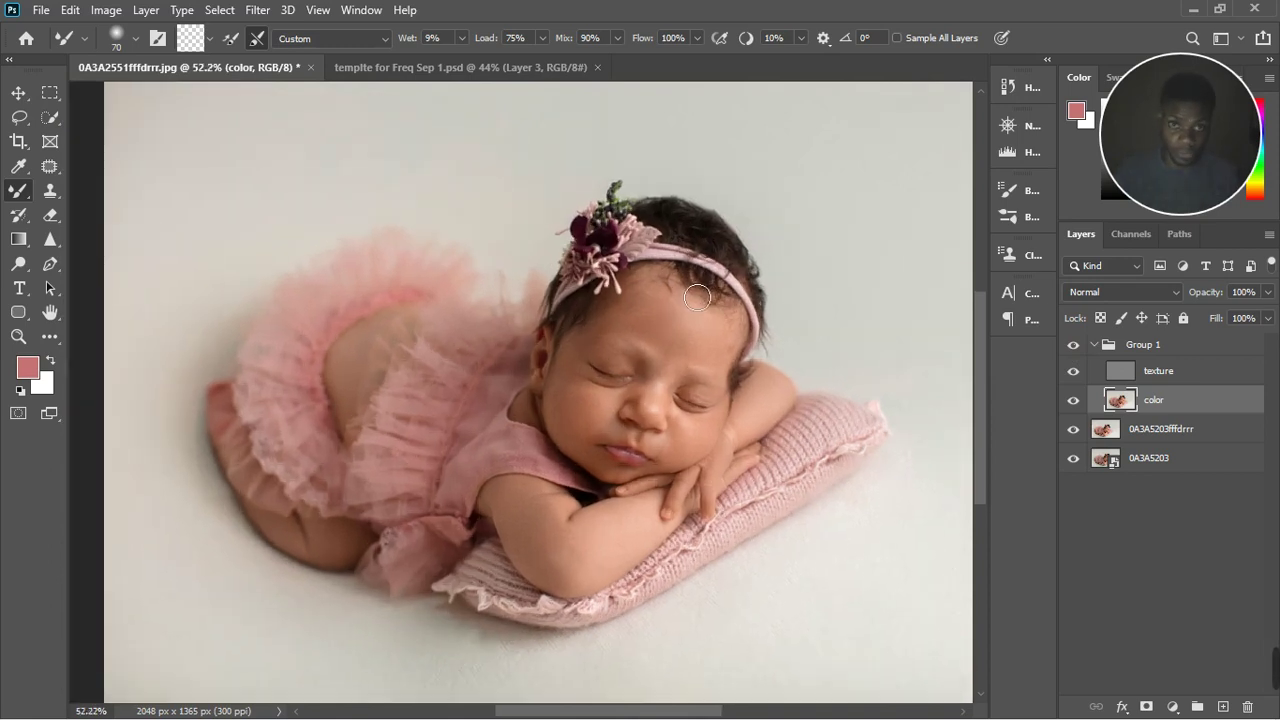